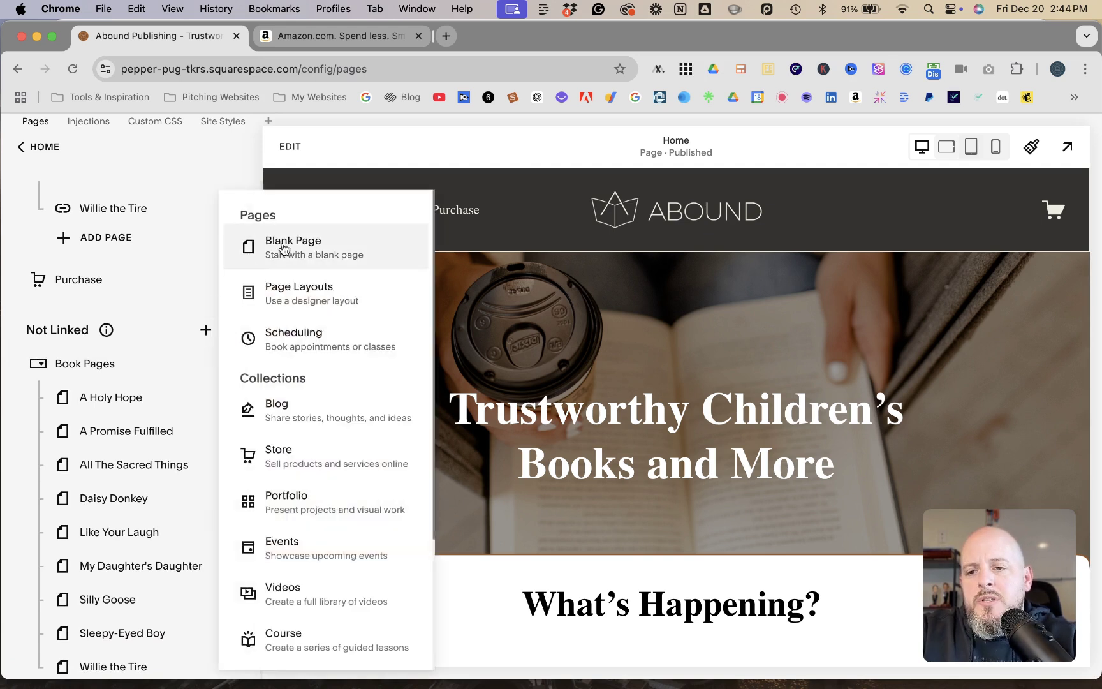
Create a blank page named "Amazon Books" in the Not Linked section.
{"action": "left_click", "coordinate": [297, 249]}
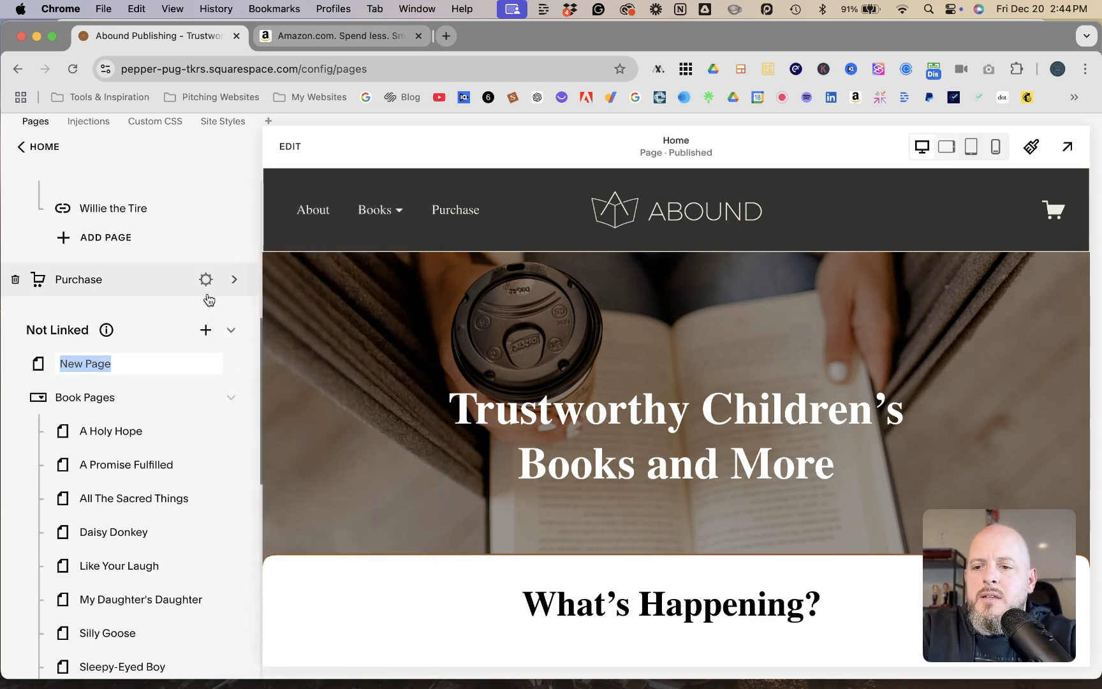
{"action": "type", "text": "Amazon"}
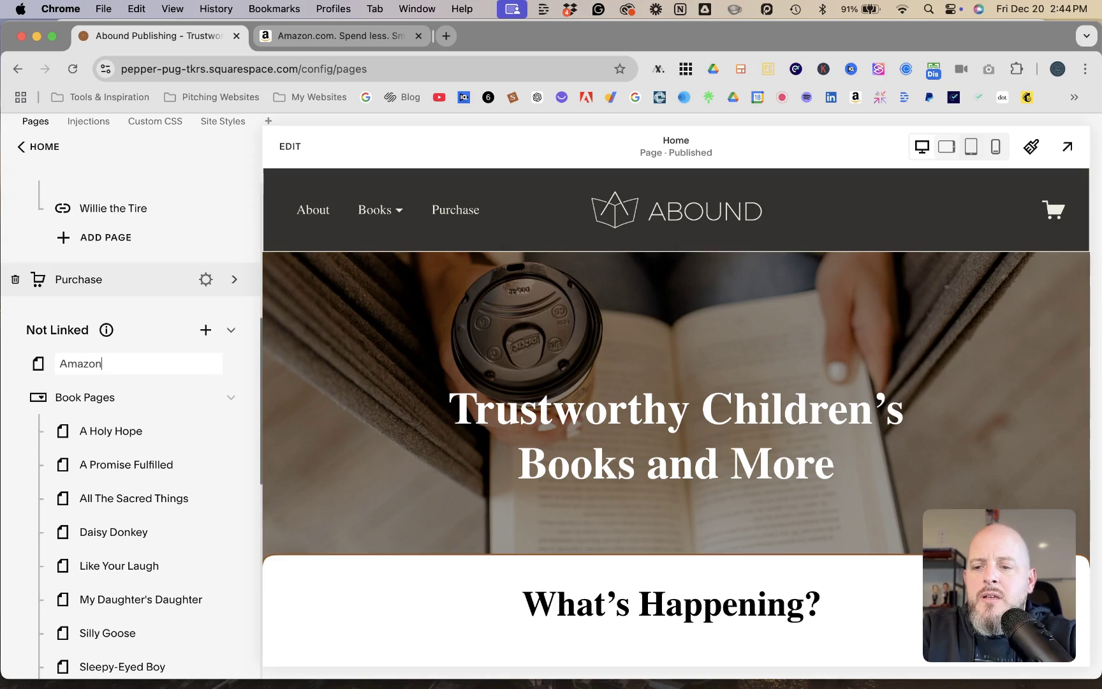
{"action": "type", "text": " Books"}
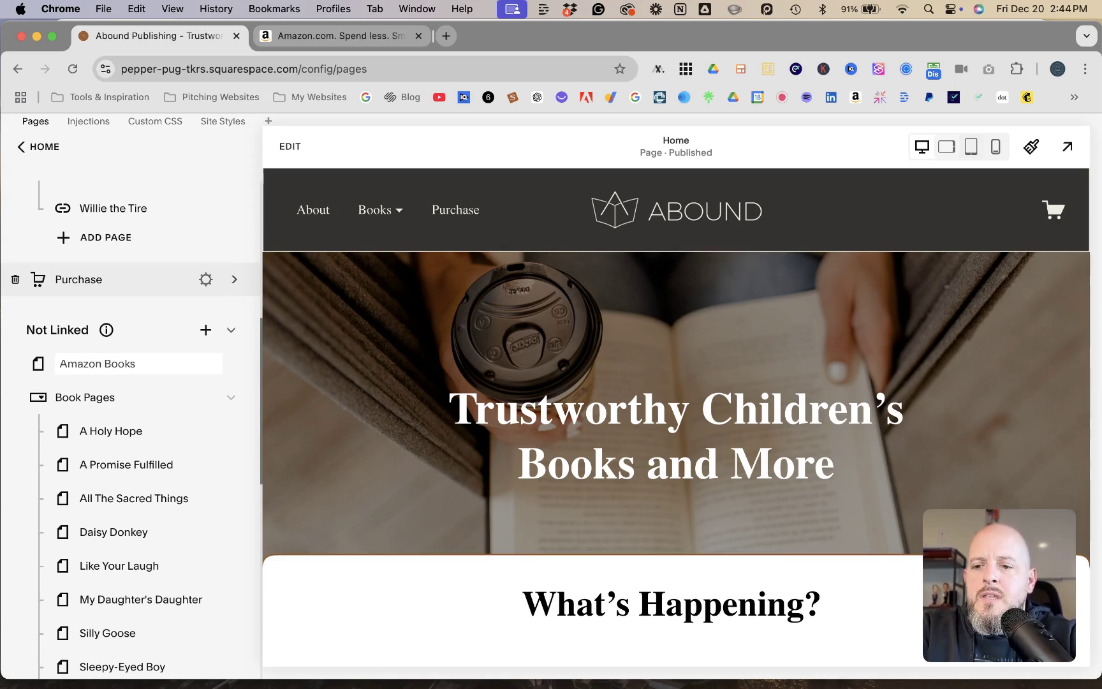
{"action": "key", "text": "Return"}
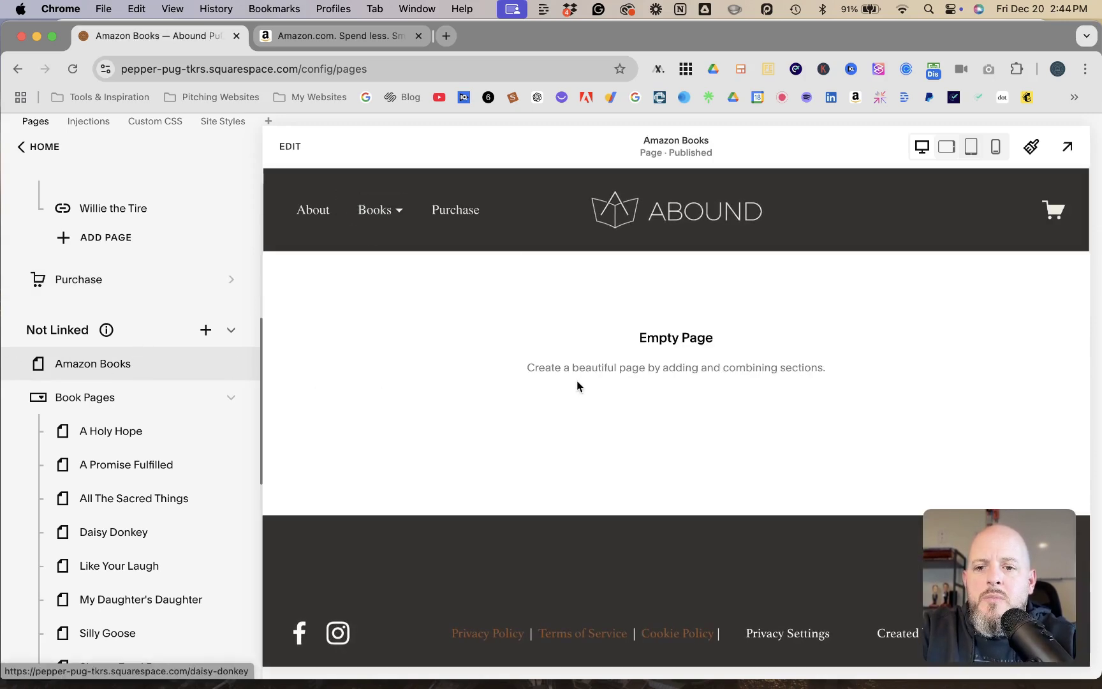
Open the Amazon Books page for editing and add a blank section to it.
{"action": "left_click", "coordinate": [291, 147]}
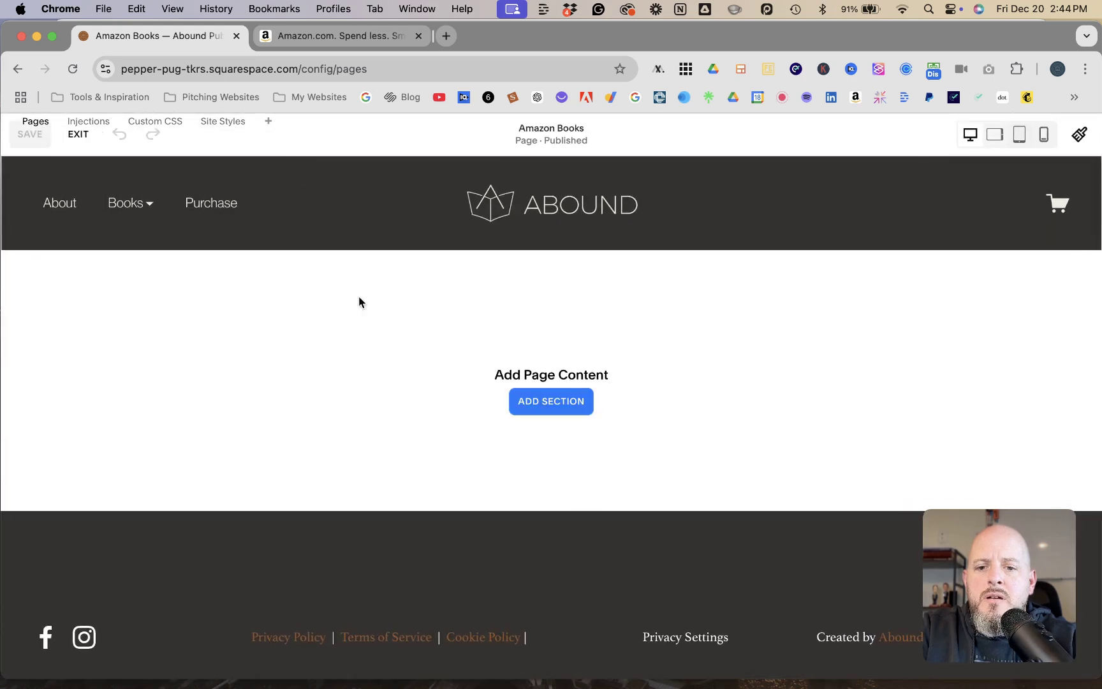
{"action": "left_click", "coordinate": [564, 407]}
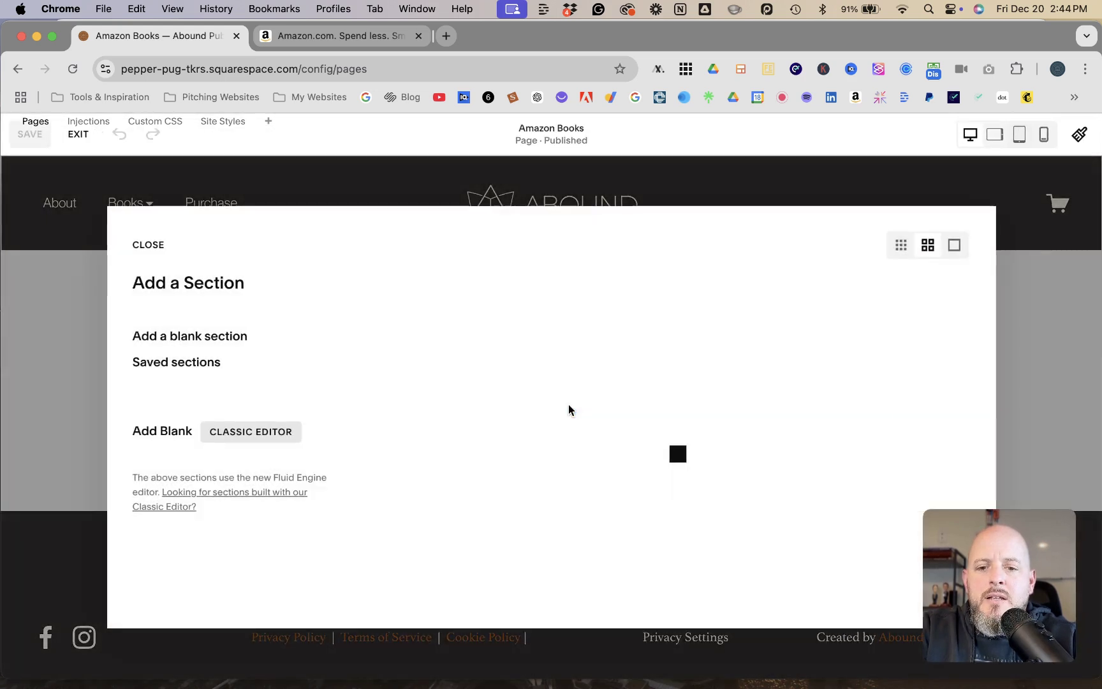
{"action": "left_click", "coordinate": [224, 339]}
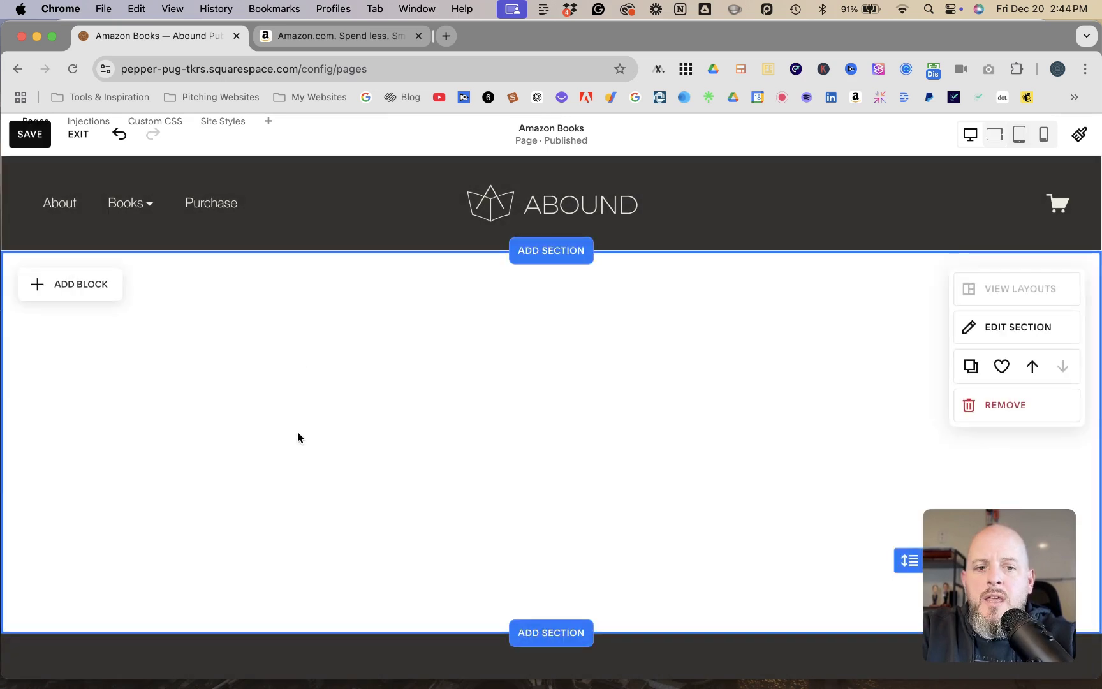
Find the Amazon block by searching for "ama" and add it to the blank section.
{"action": "left_click", "coordinate": [84, 284]}
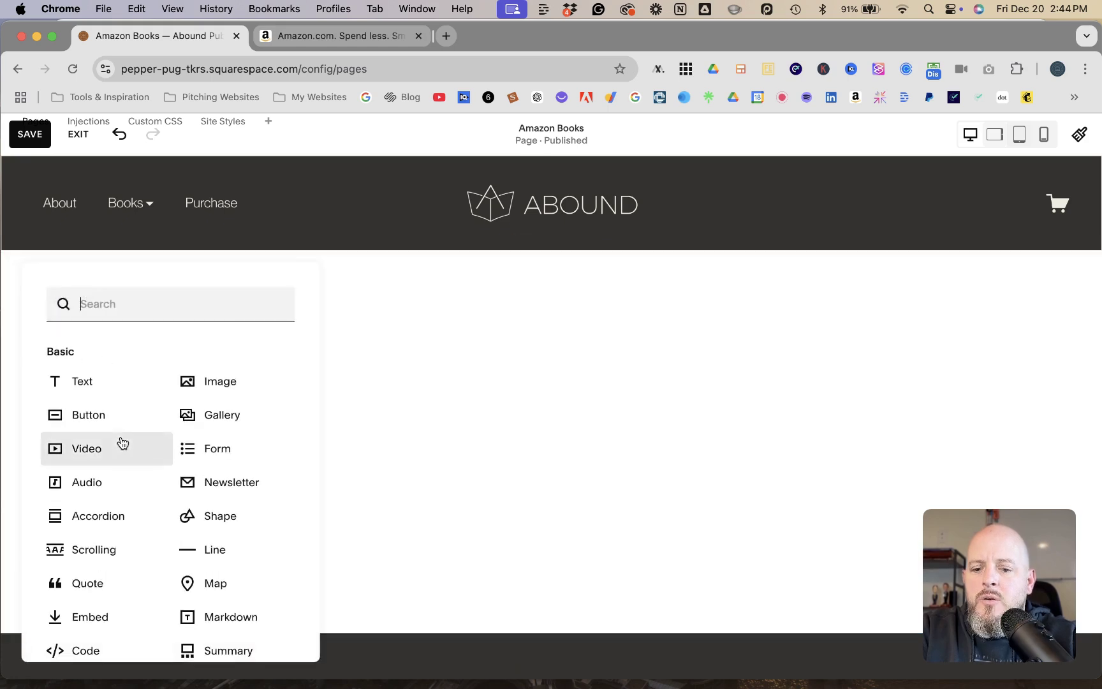
{"action": "type", "text": "ama"}
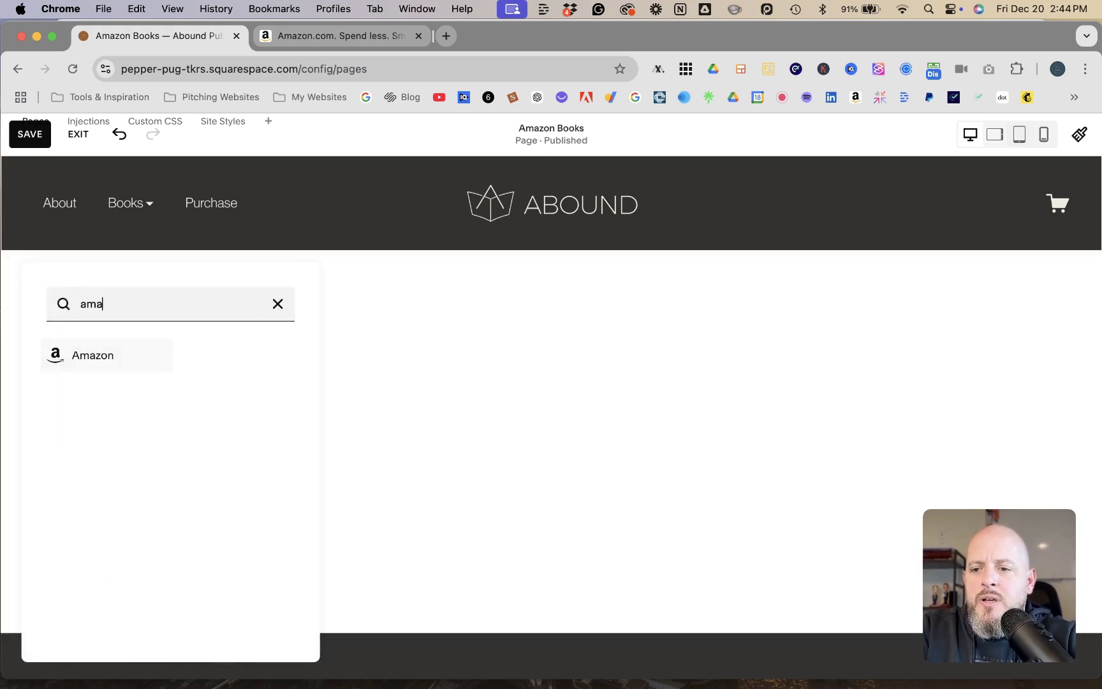
{"action": "left_click", "coordinate": [54, 357]}
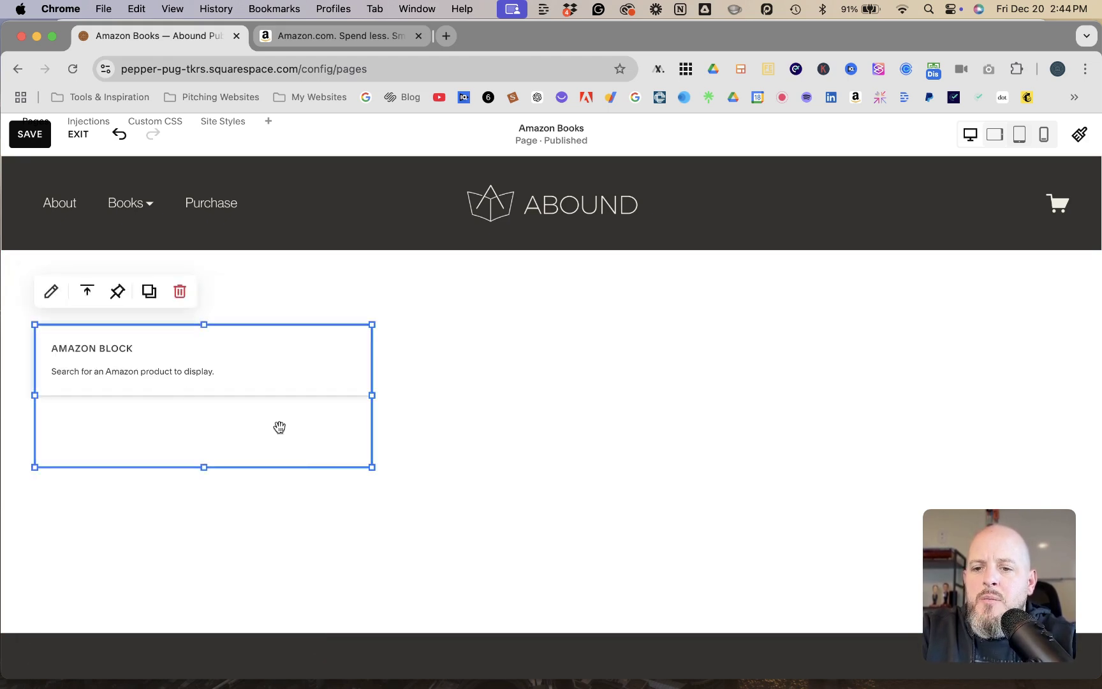
Shift the Amazon block slightly to the right and widen it to nearly half the section's width.
{"action": "left_click", "coordinate": [185, 421]}
{"action": "left_click_drag", "start_coordinate": [184, 421], "coordinate": [236, 418]}
{"action": "left_click_drag", "start_coordinate": [413, 396], "coordinate": [491, 398]}
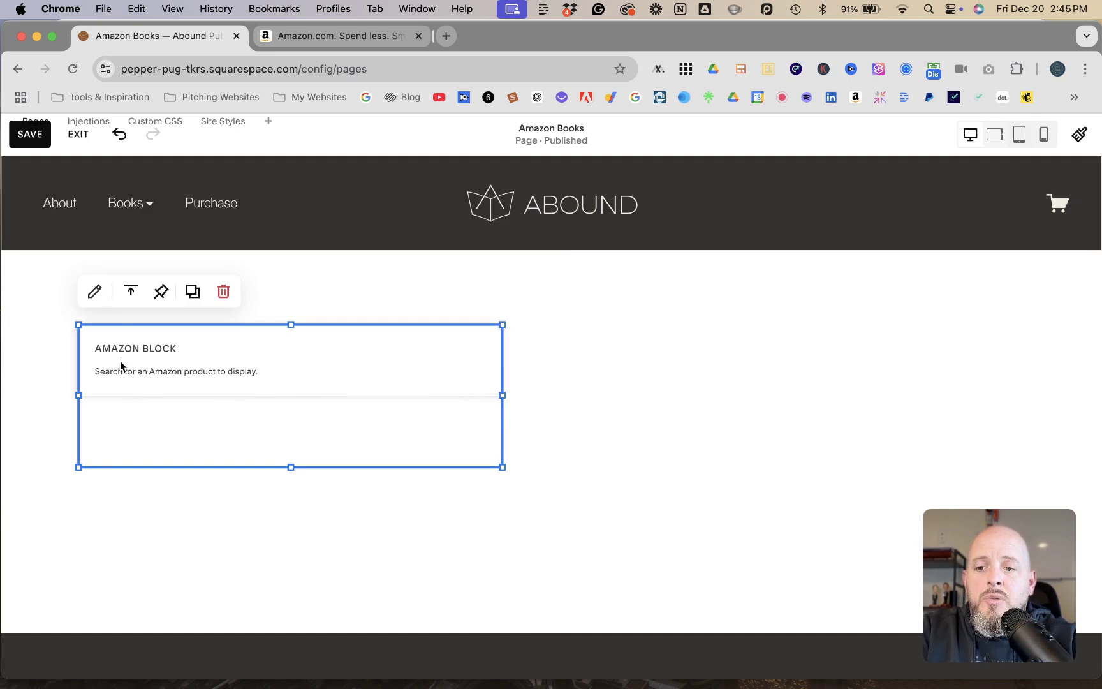
Open the Amazon block's settings, search for the product "A Holy Hope" by title, and clear the search.
{"action": "left_click", "coordinate": [94, 291]}
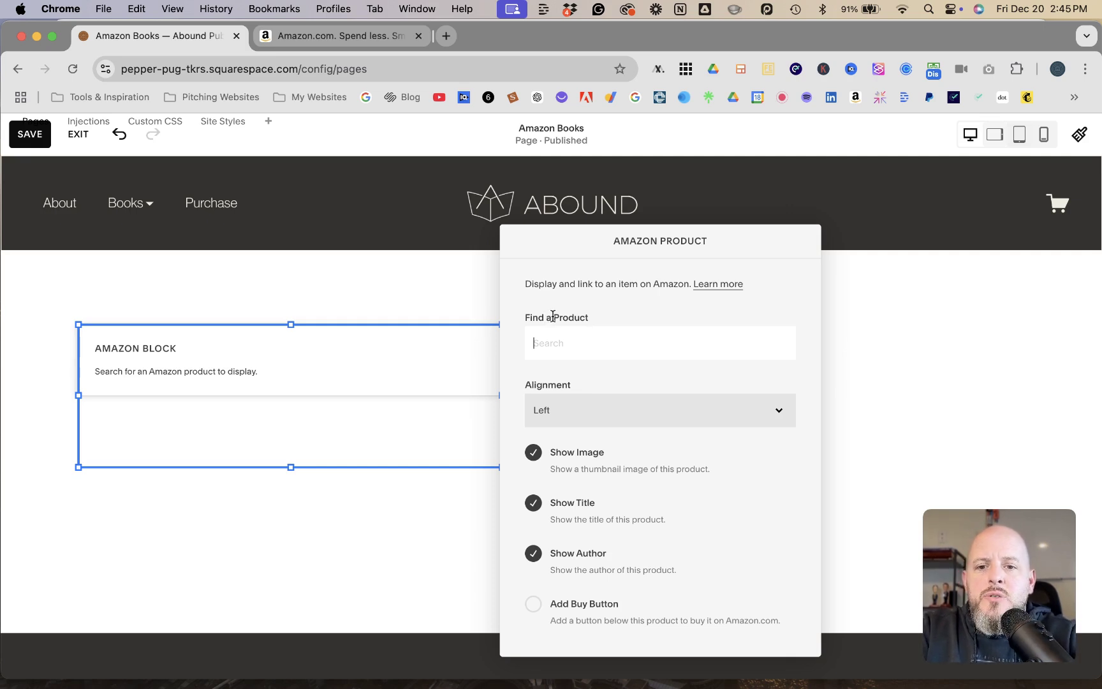
{"action": "type", "text": "A"}
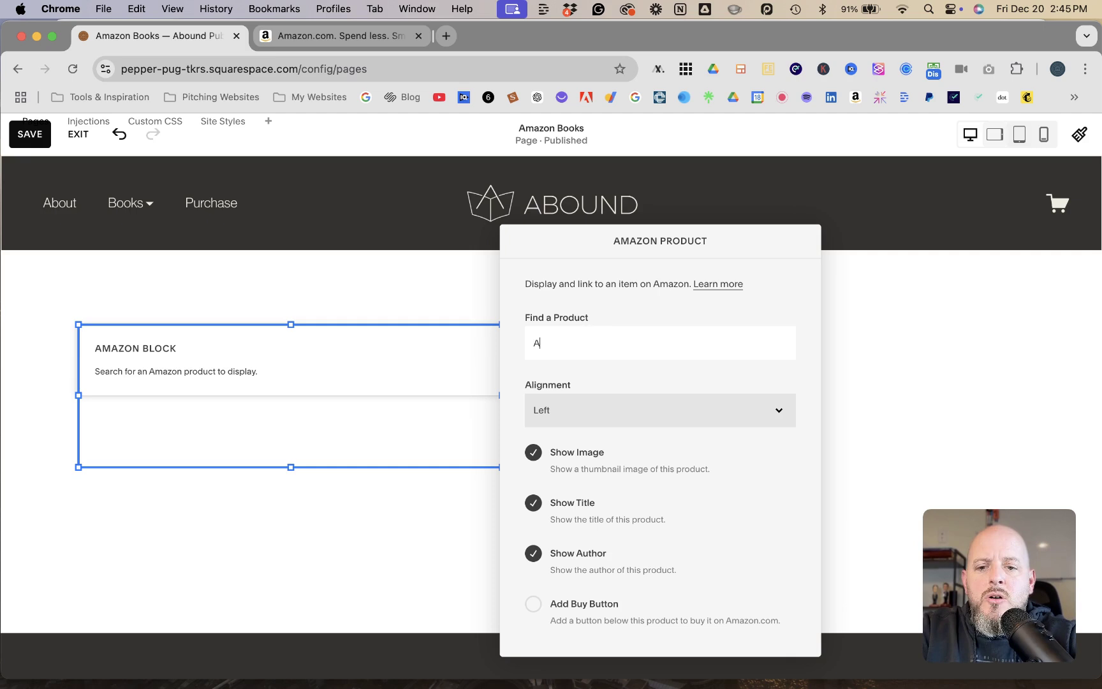
{"action": "type", "text": " Holy Hope"}
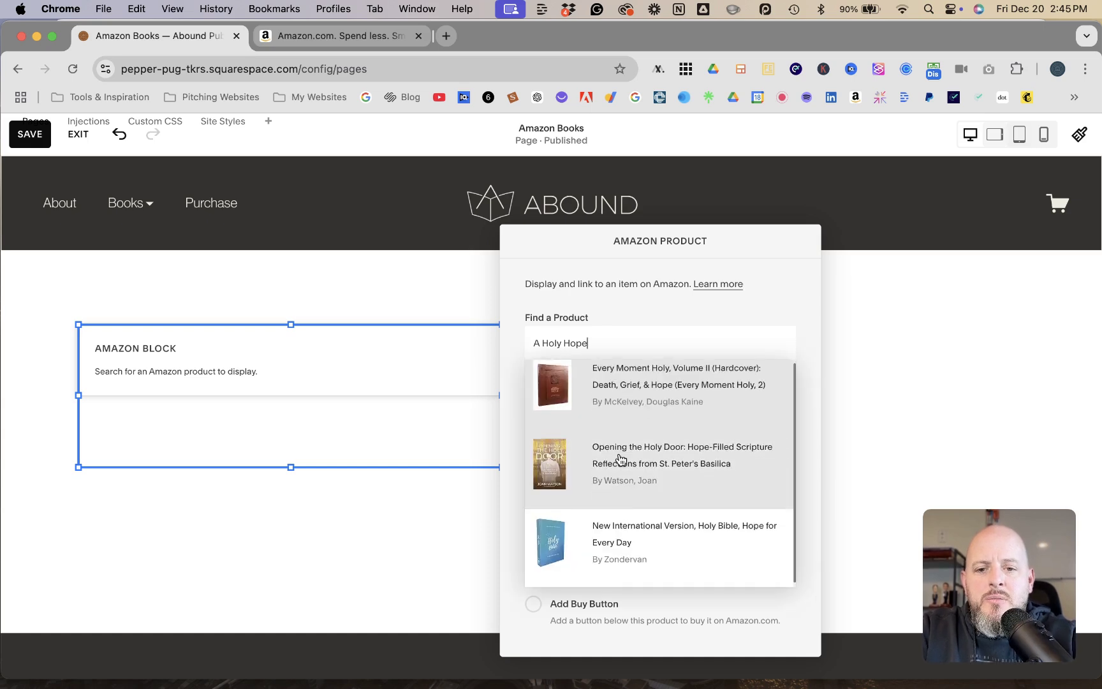
{"action": "scroll", "coordinate": [620, 459], "scroll_direction": "down", "scroll_amount": 1}
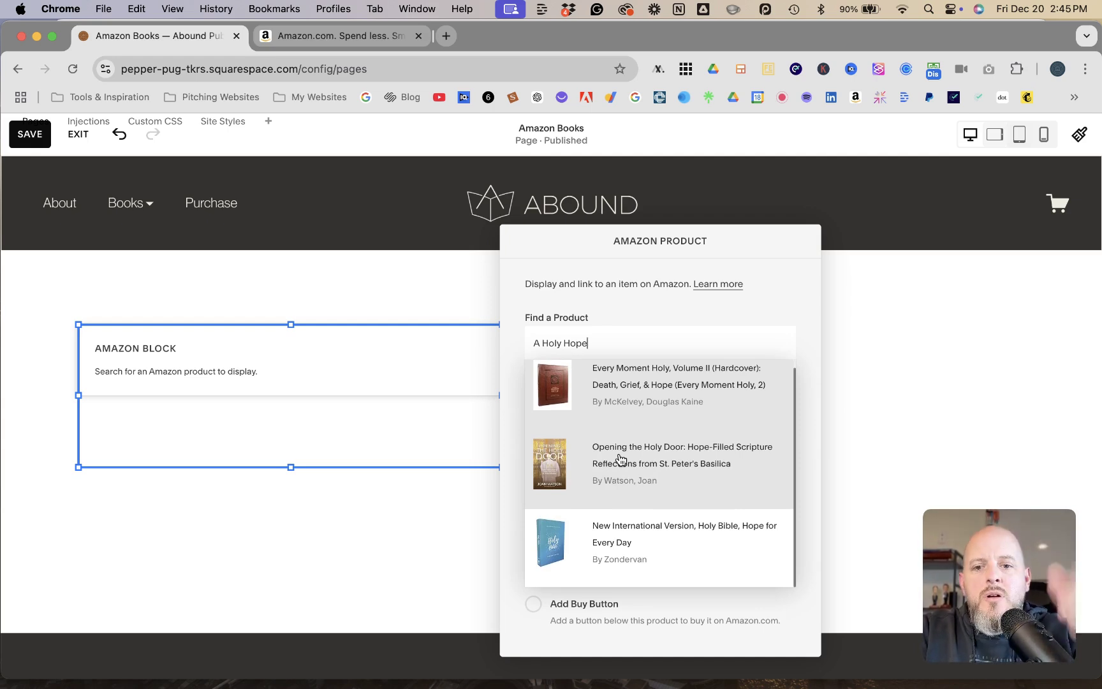
{"action": "key", "text": "BackSpace"}
{"action": "key", "text": "BackSpace"}
{"action": "key", "text": "BackSpace"}
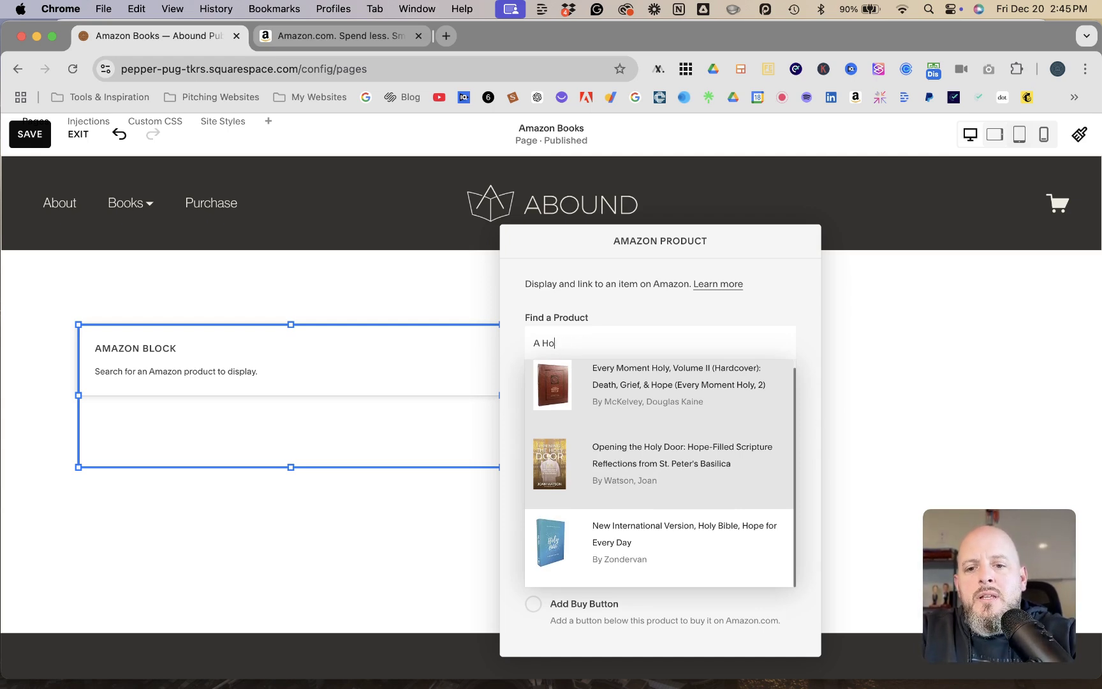
{"action": "key", "text": "BackSpace"}
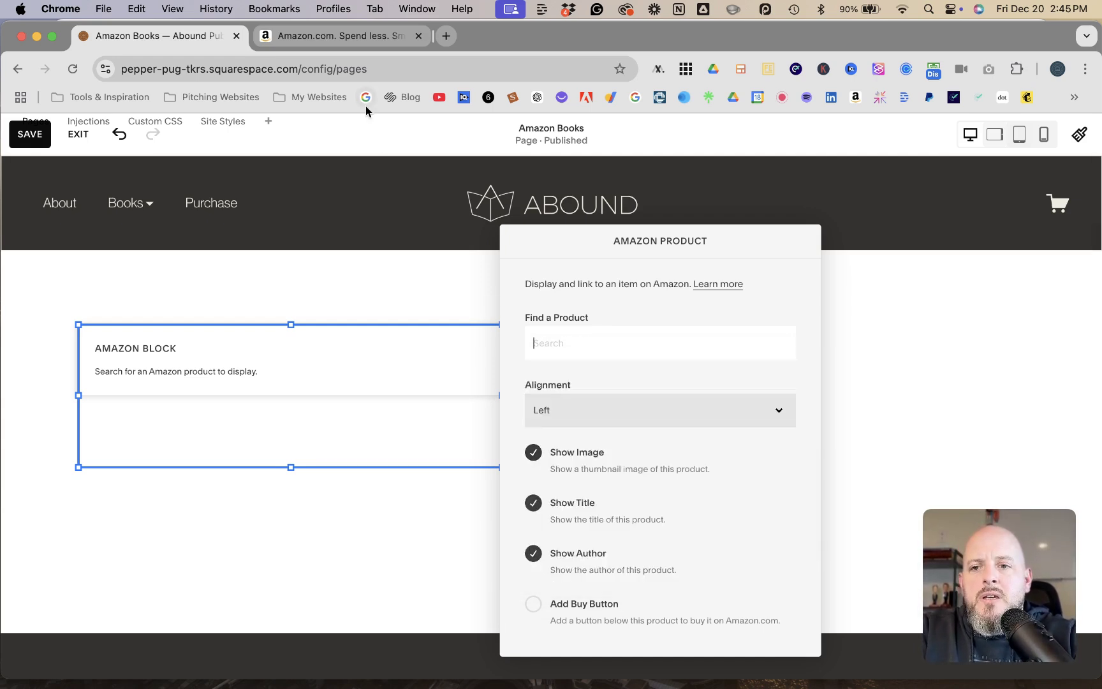
Switch to Amazon, search for "A Holy Hope" with the author's name, and open the product page of A Holy Hope: Our Savior's Birth.
{"action": "left_click", "coordinate": [333, 37]}
{"action": "left_click", "coordinate": [363, 136]}
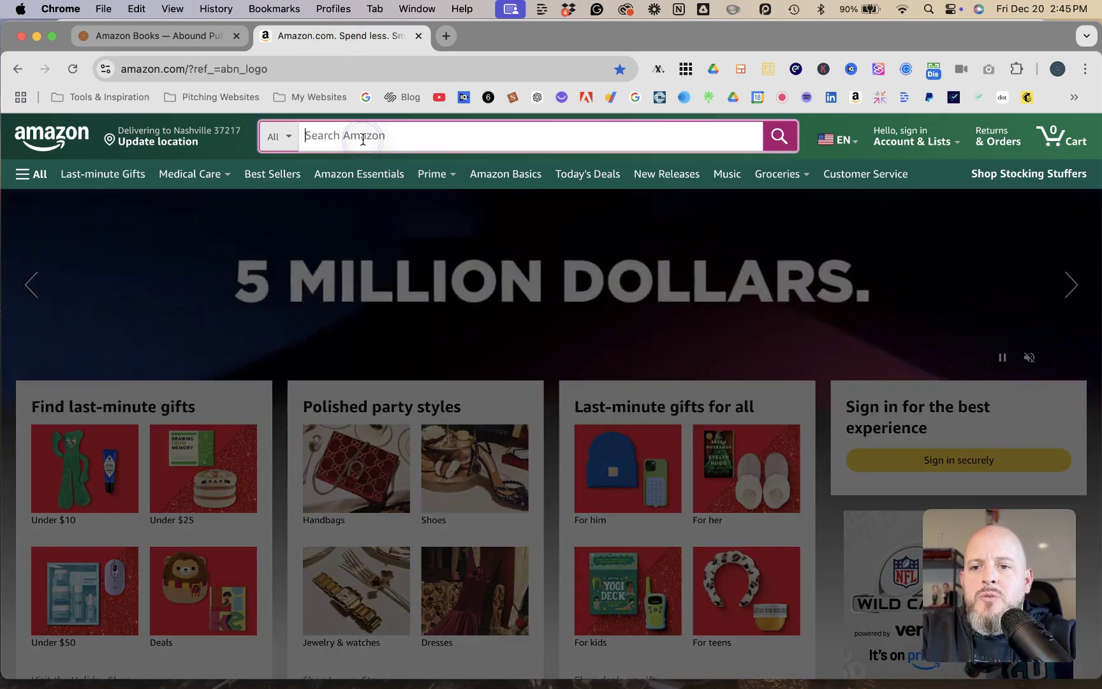
{"action": "type", "text": "A H"}
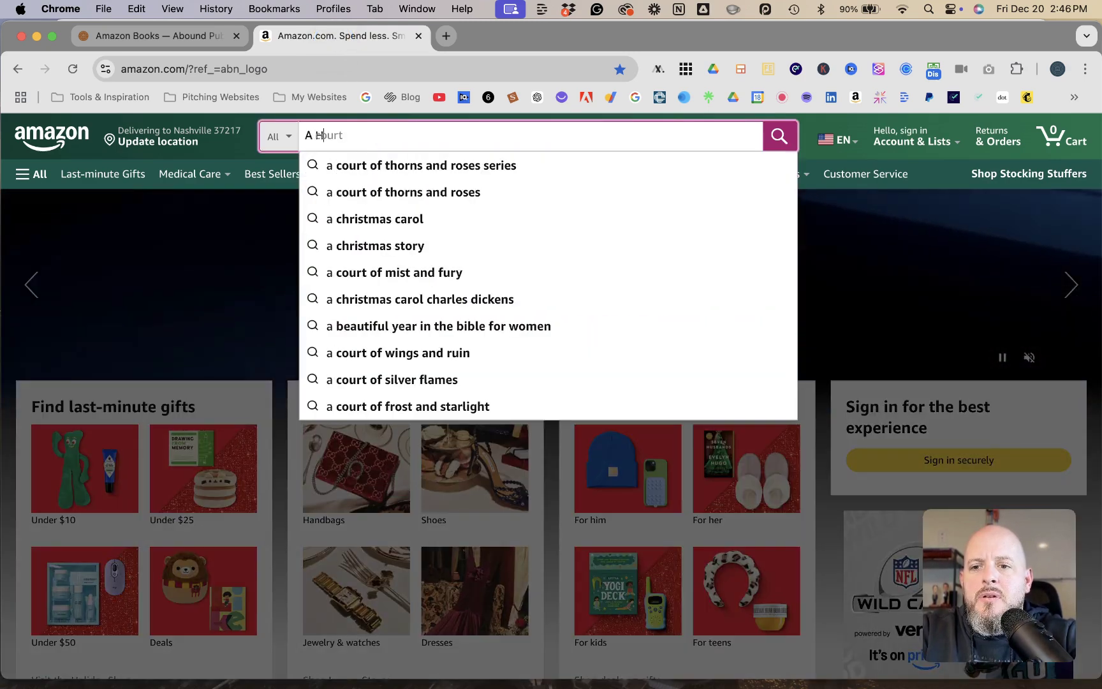
{"action": "type", "text": "oly Hop"}
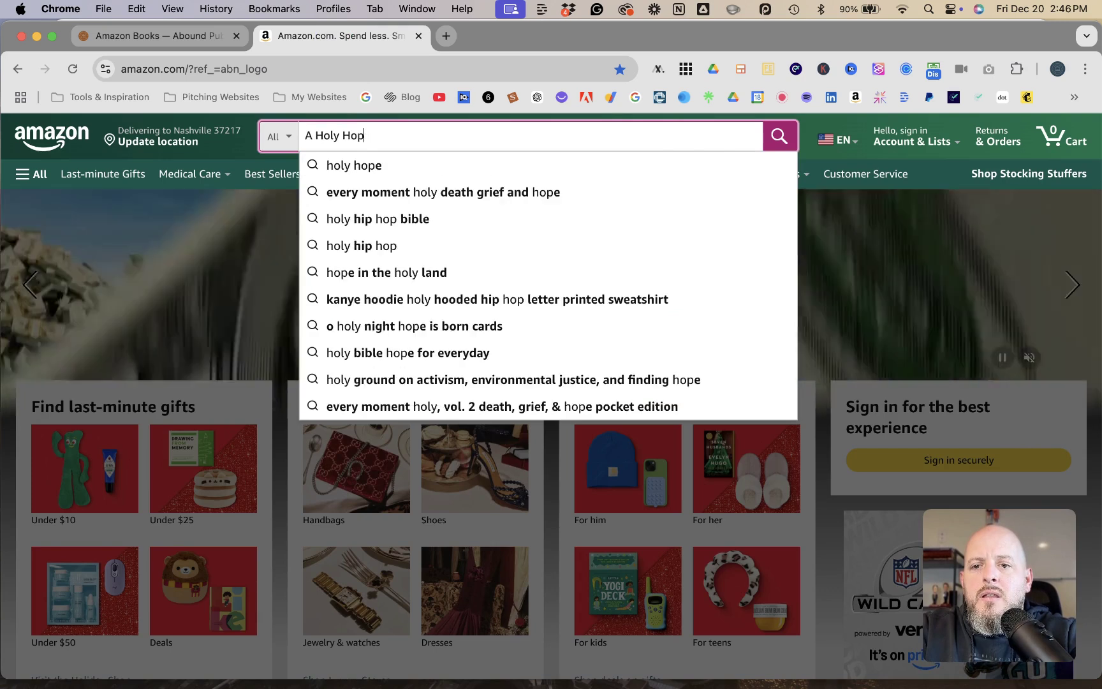
{"action": "type", "text": "e Jess"}
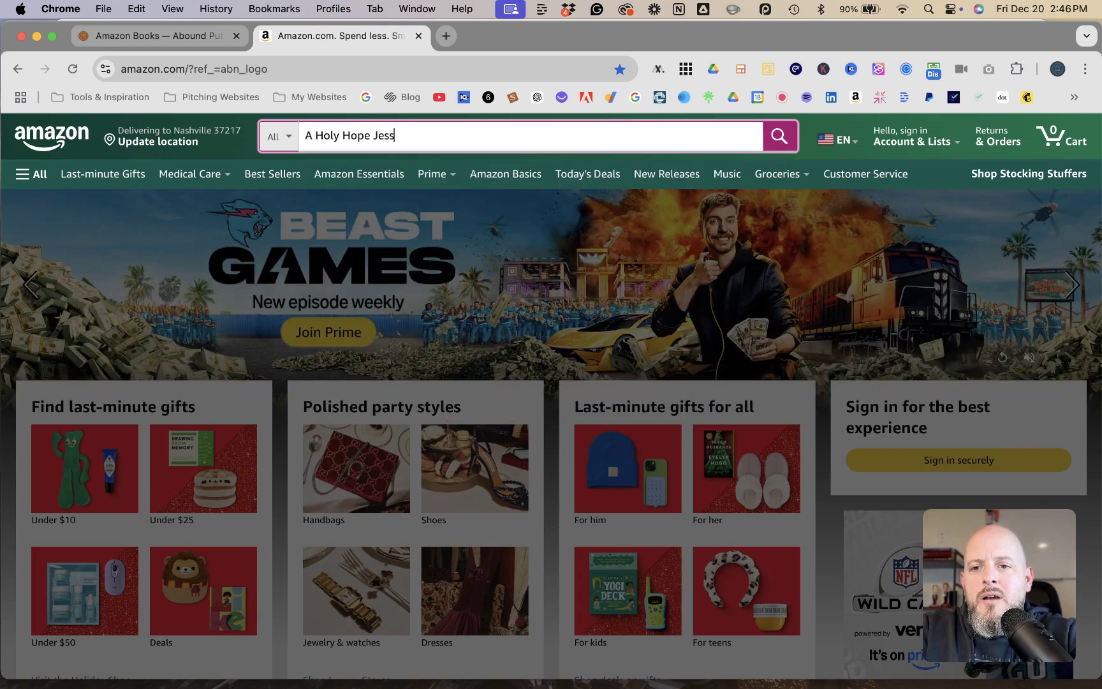
{"action": "type", "text": "ica Jernigan"}
{"action": "key", "text": "Return"}
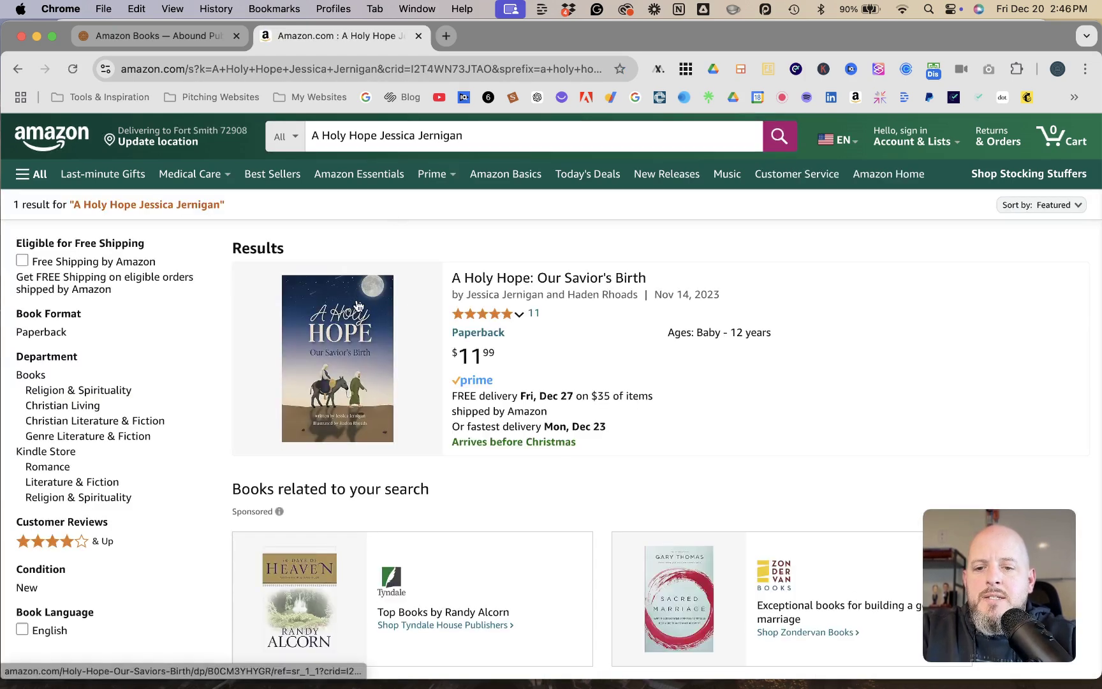
{"action": "left_click", "coordinate": [498, 276]}
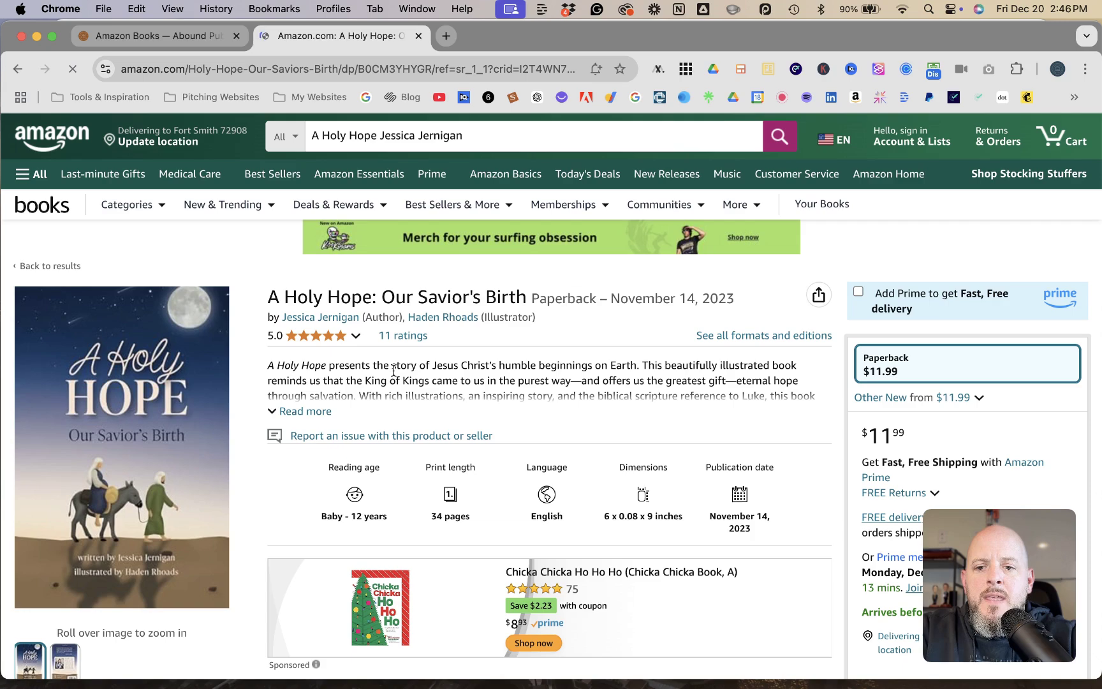
Copy the book's ASIN, B0CM3YHYGR, from the Product details section.
{"action": "scroll", "coordinate": [422, 431], "scroll_direction": "down", "scroll_amount": 10}
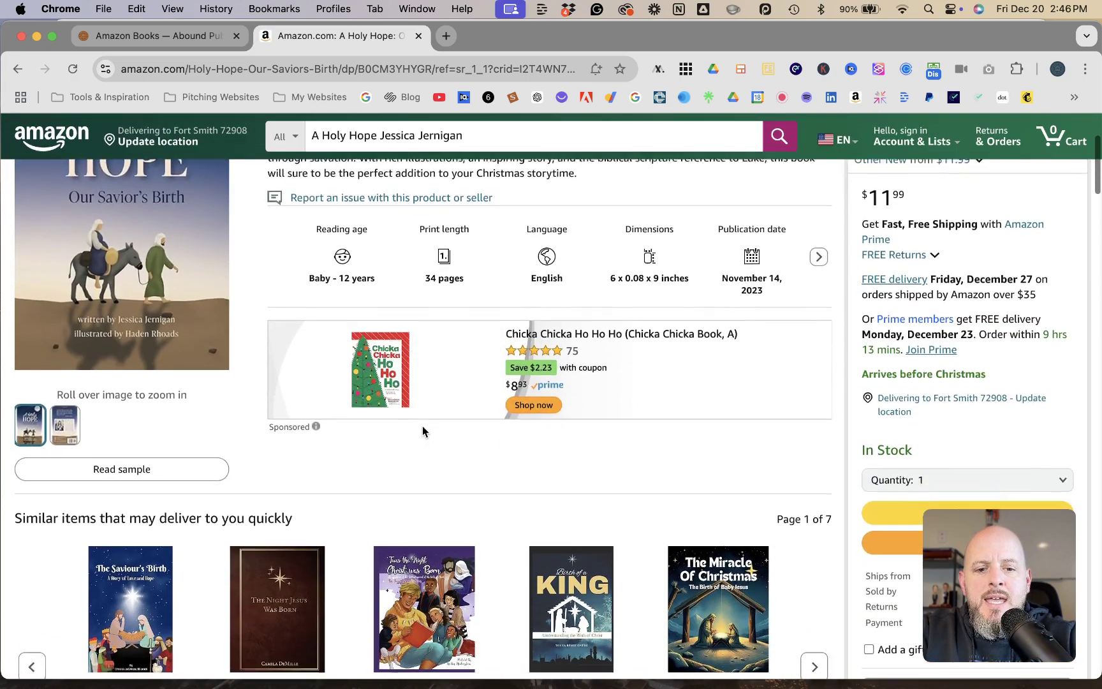
{"action": "scroll", "coordinate": [422, 426], "scroll_direction": "down", "scroll_amount": 3}
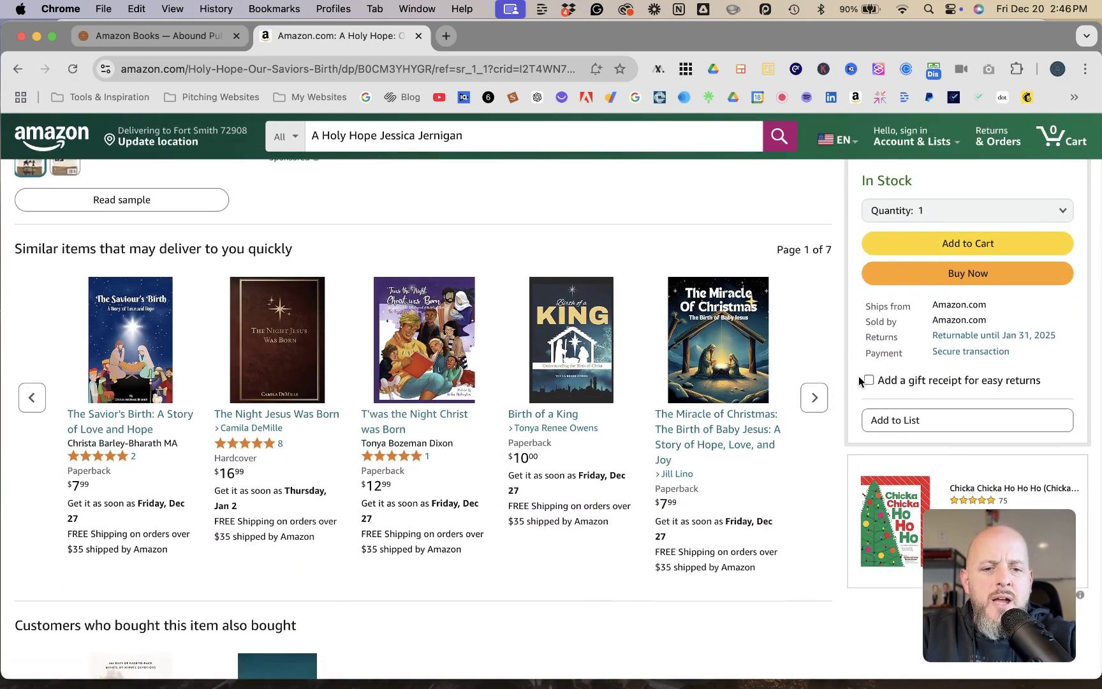
{"action": "scroll", "coordinate": [859, 380], "scroll_direction": "down", "scroll_amount": 3}
{"action": "scroll", "coordinate": [860, 381], "scroll_direction": "down", "scroll_amount": 15}
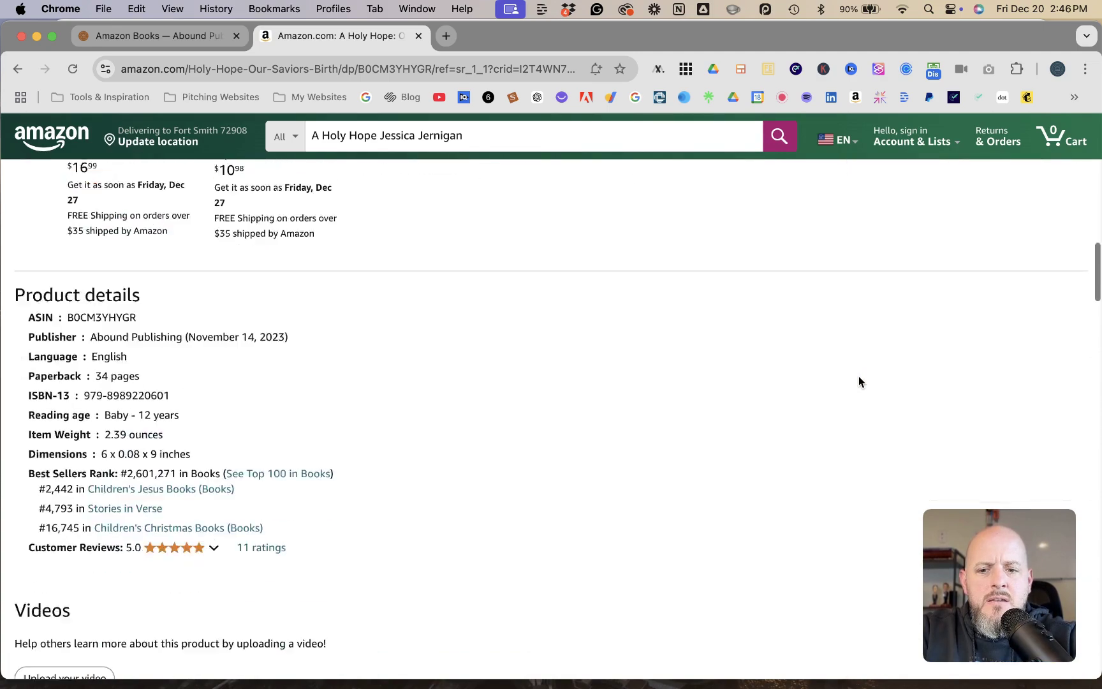
{"action": "scroll", "coordinate": [858, 382], "scroll_direction": "up", "scroll_amount": 3}
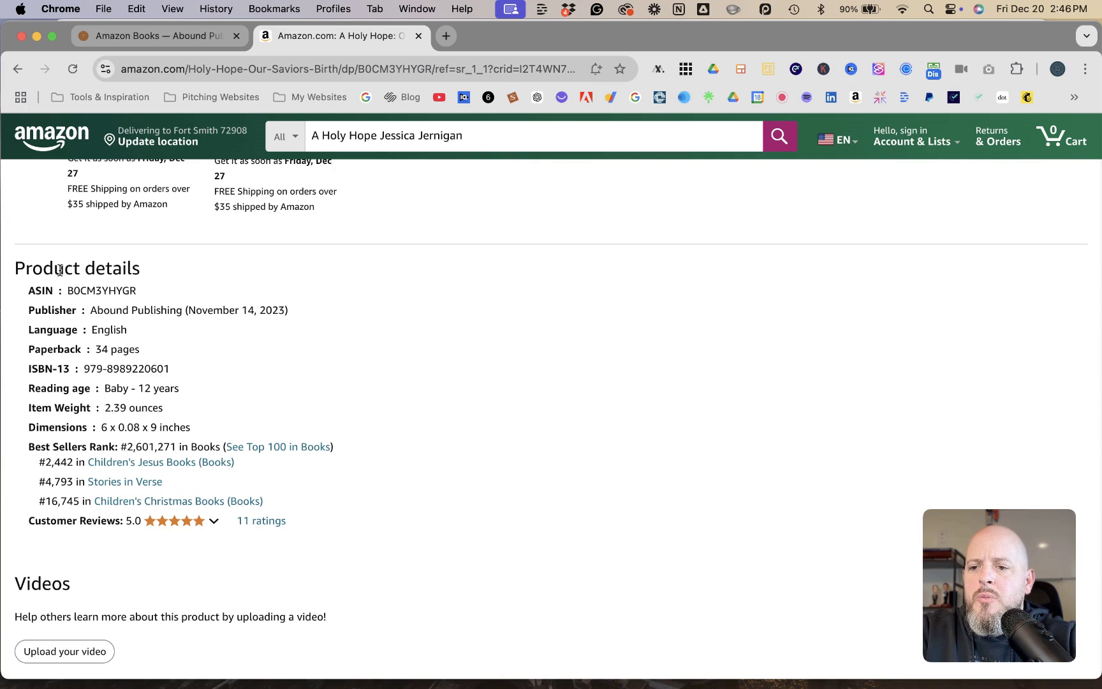
{"action": "left_click_drag", "start_coordinate": [67, 293], "coordinate": [136, 294]}
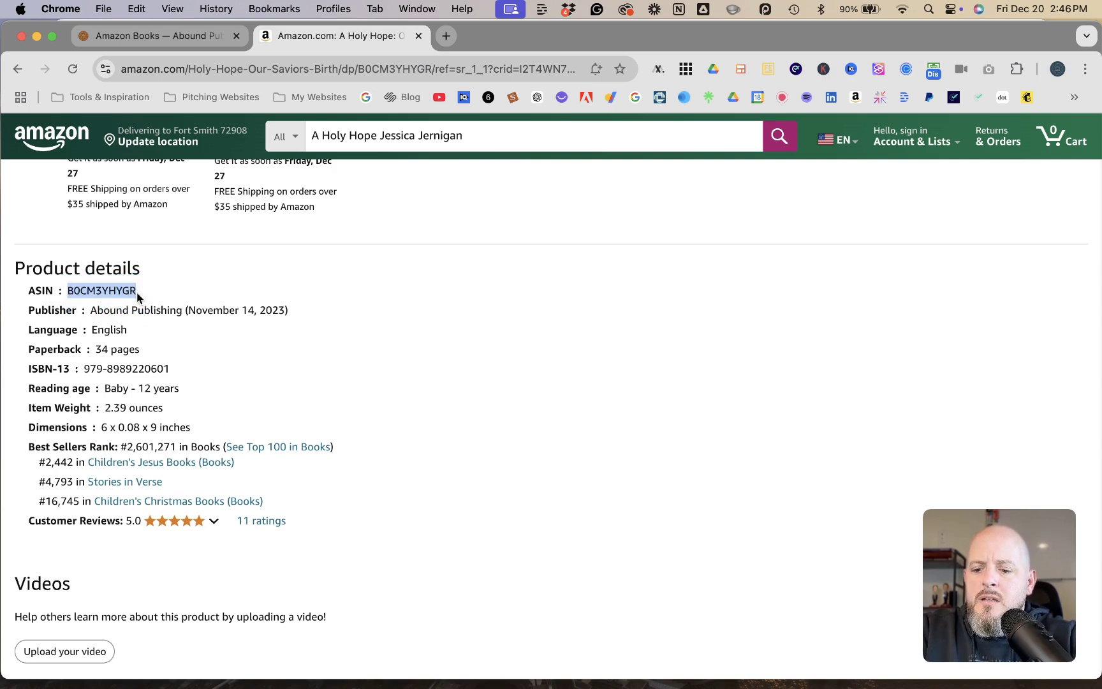
{"action": "key", "text": "super+c"}
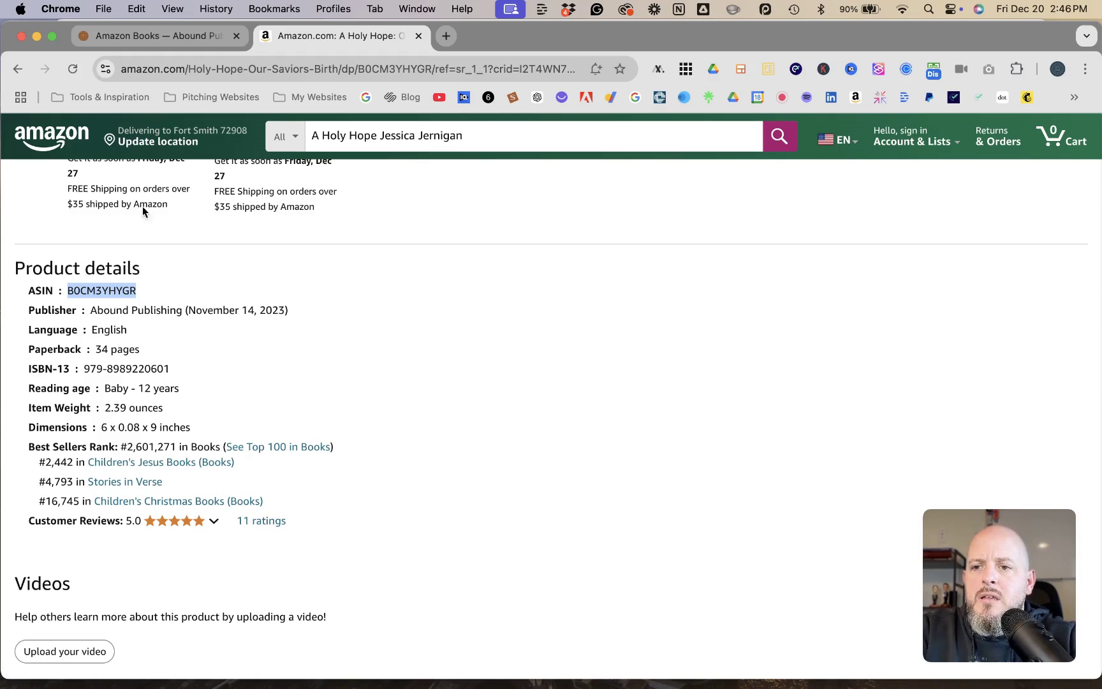
Back in Squarespace, find the product by ASIN B0CM3YHYGR and select A Holy Hope: Our Savior's Birth for the Amazon block.
{"action": "left_click", "coordinate": [150, 37]}
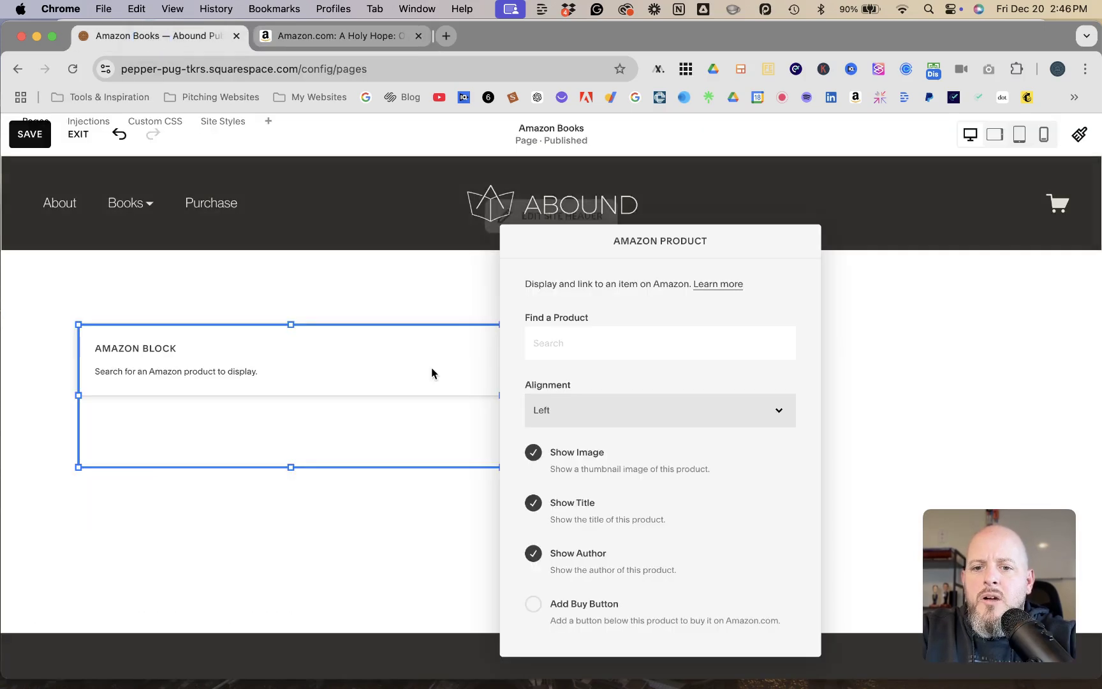
{"action": "left_click", "coordinate": [546, 349]}
{"action": "key", "text": "super+v"}
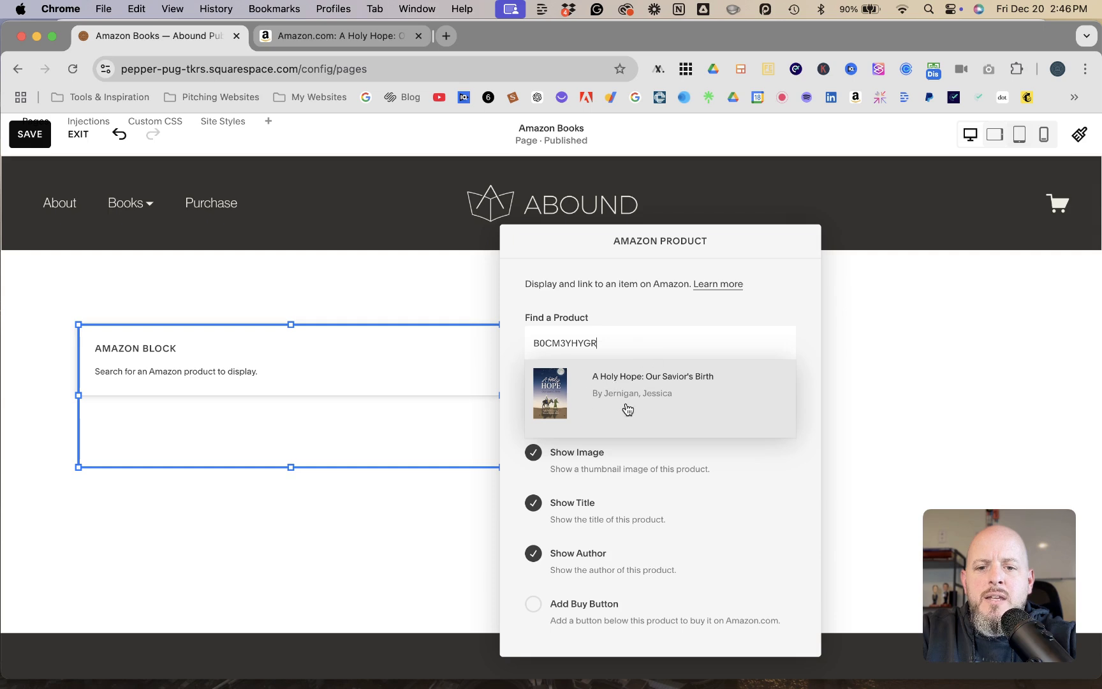
{"action": "left_click", "coordinate": [565, 386]}
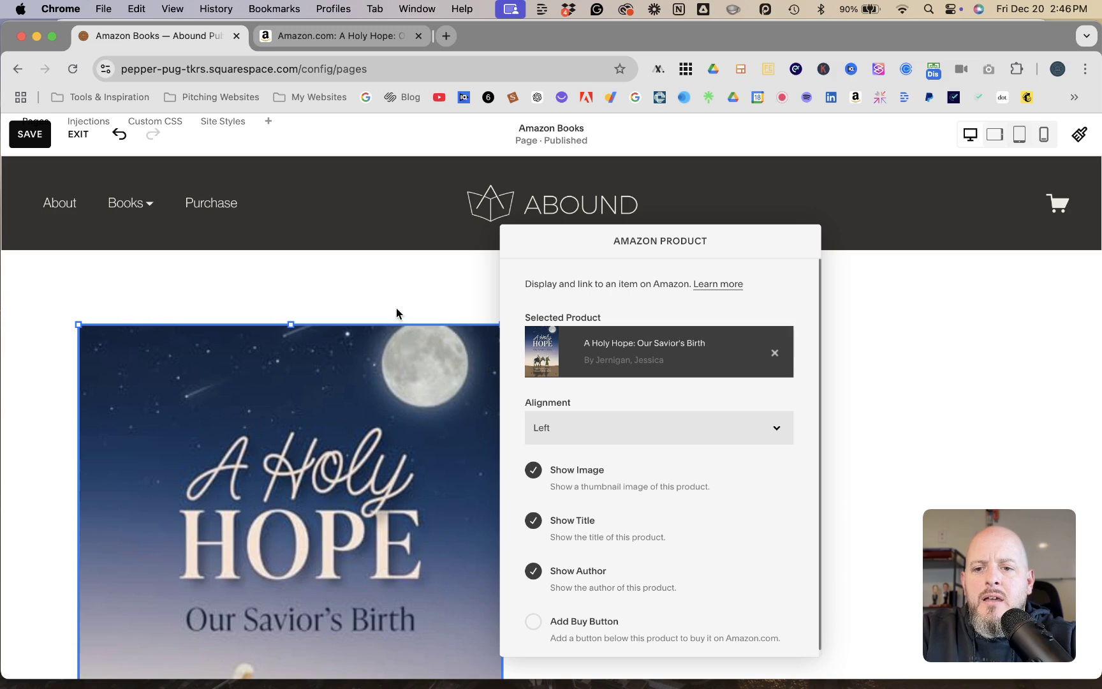
{"action": "scroll", "coordinate": [432, 306], "scroll_direction": "down", "scroll_amount": 10}
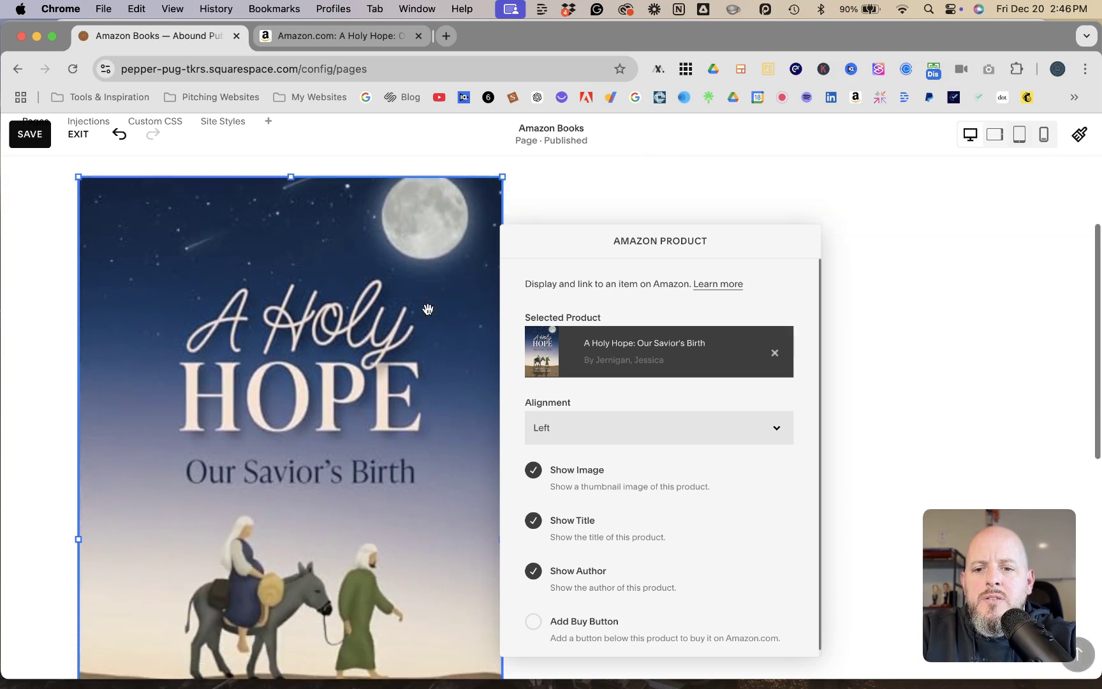
{"action": "scroll", "coordinate": [427, 309], "scroll_direction": "down", "scroll_amount": 5}
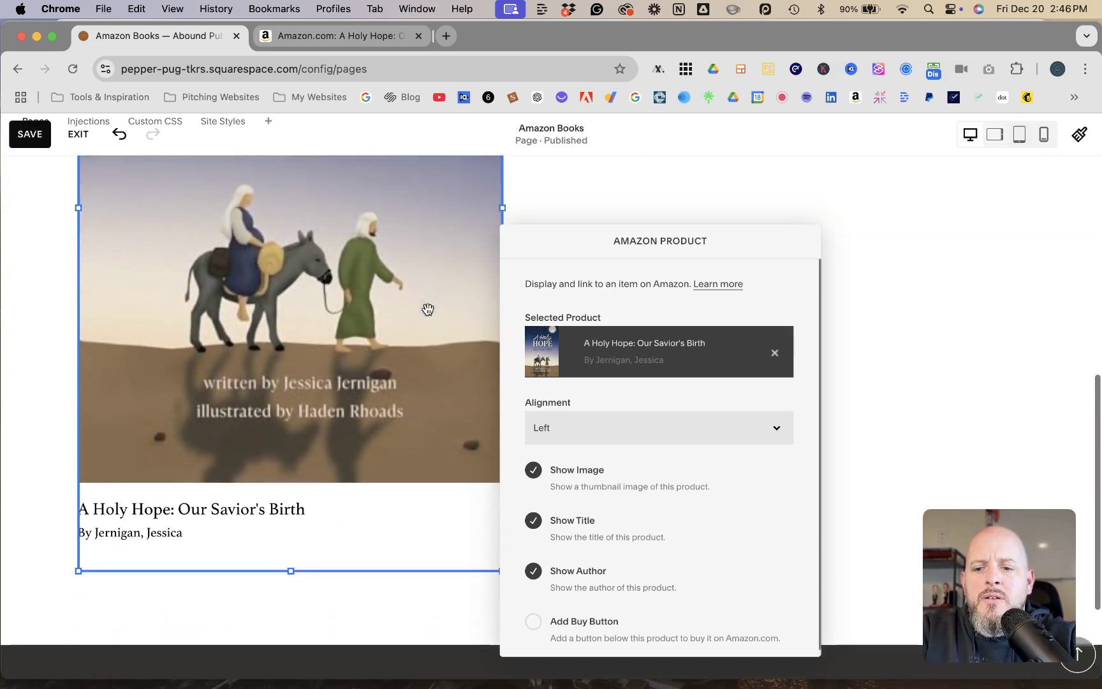
{"action": "scroll", "coordinate": [427, 309], "scroll_direction": "up", "scroll_amount": 2}
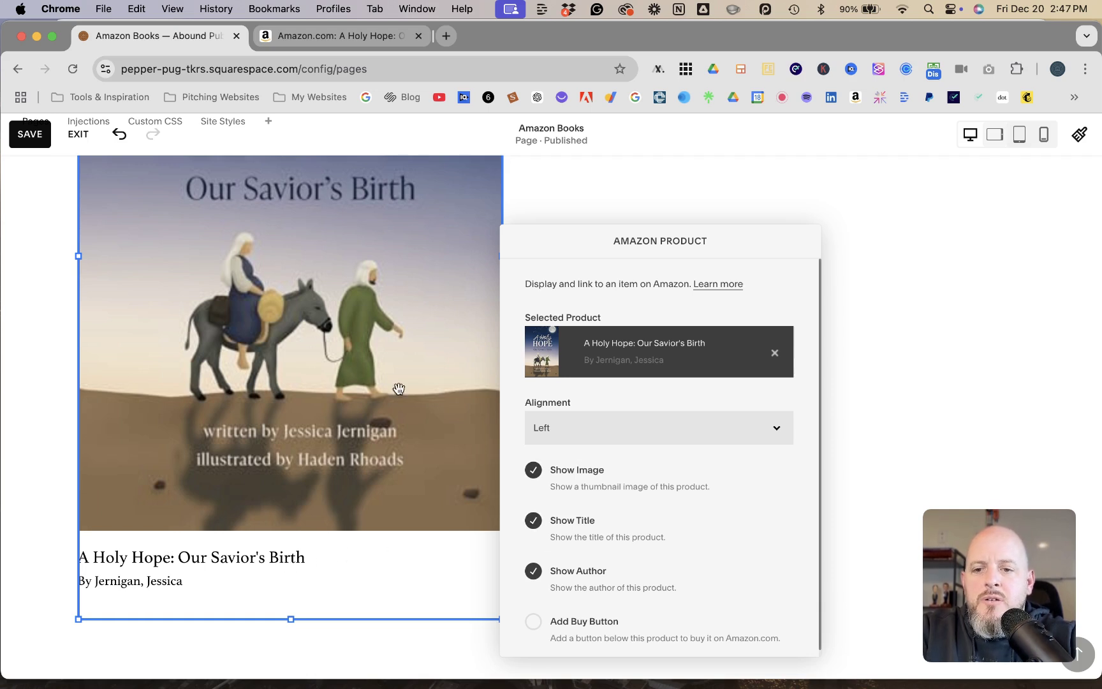
Add a buy button to the A Holy Hope Amazon block and close its settings.
{"action": "left_click", "coordinate": [537, 623]}
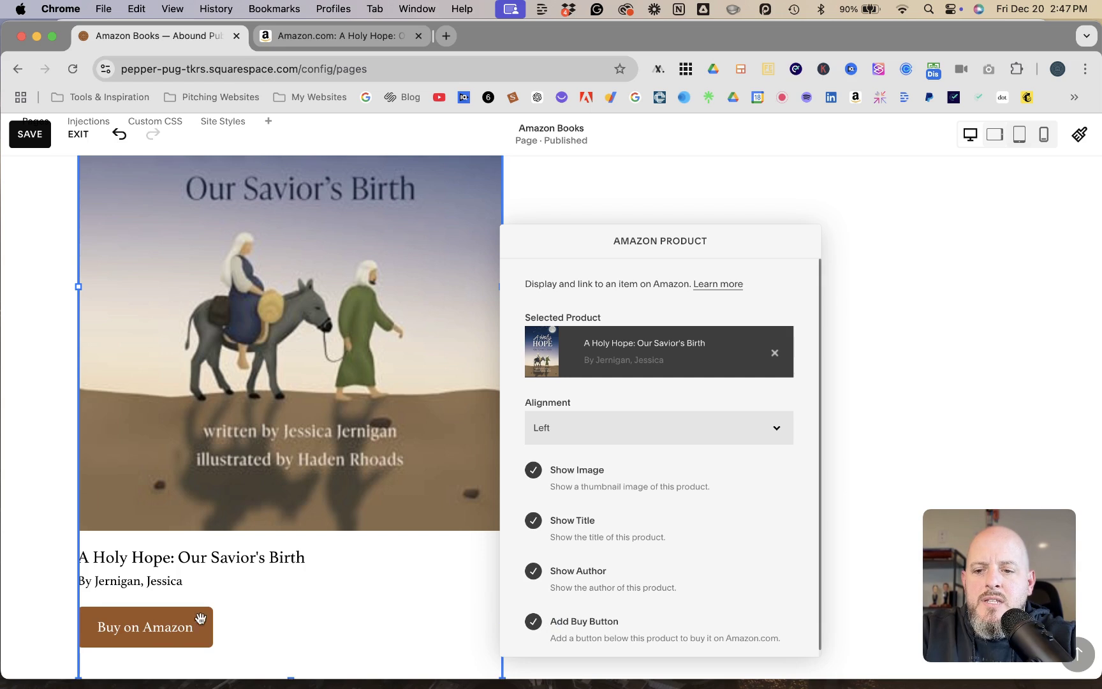
{"action": "scroll", "coordinate": [252, 605], "scroll_direction": "down", "scroll_amount": 2}
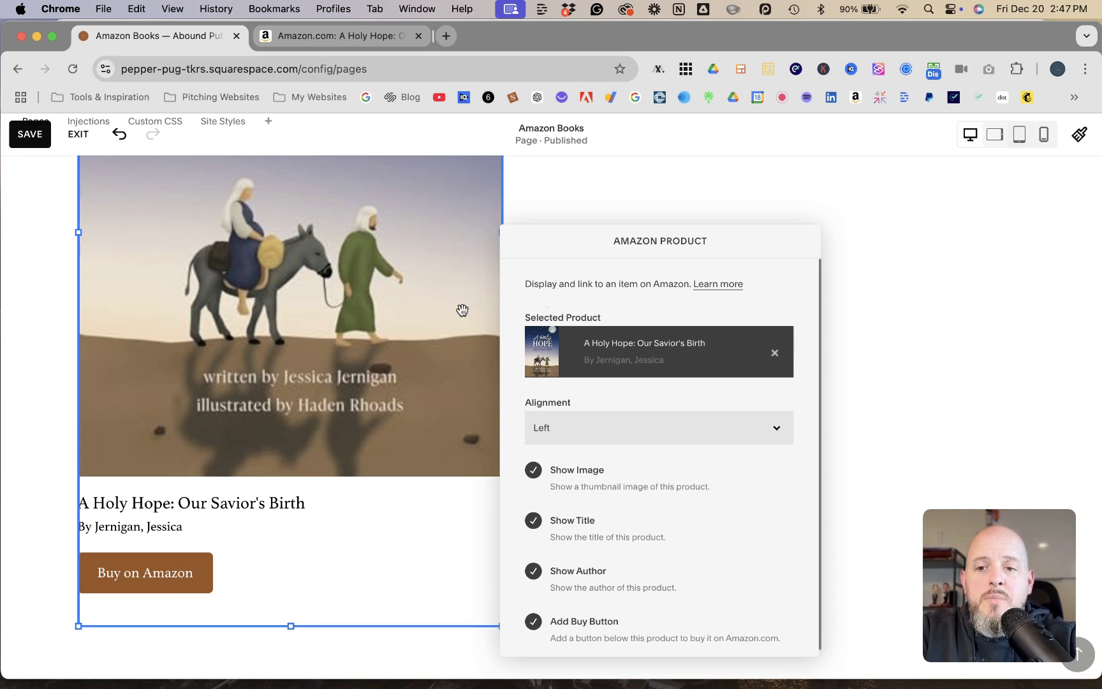
{"action": "scroll", "coordinate": [336, 382], "scroll_direction": "up", "scroll_amount": 3}
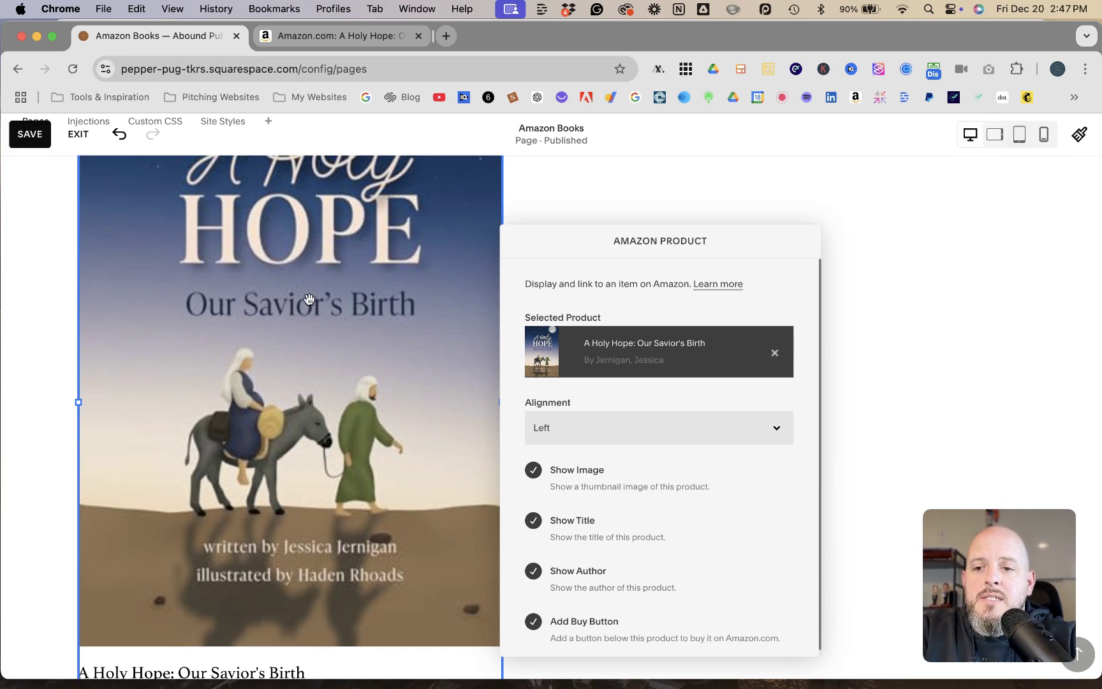
{"action": "scroll", "coordinate": [310, 300], "scroll_direction": "up", "scroll_amount": 1}
{"action": "scroll", "coordinate": [309, 300], "scroll_direction": "down", "scroll_amount": 1}
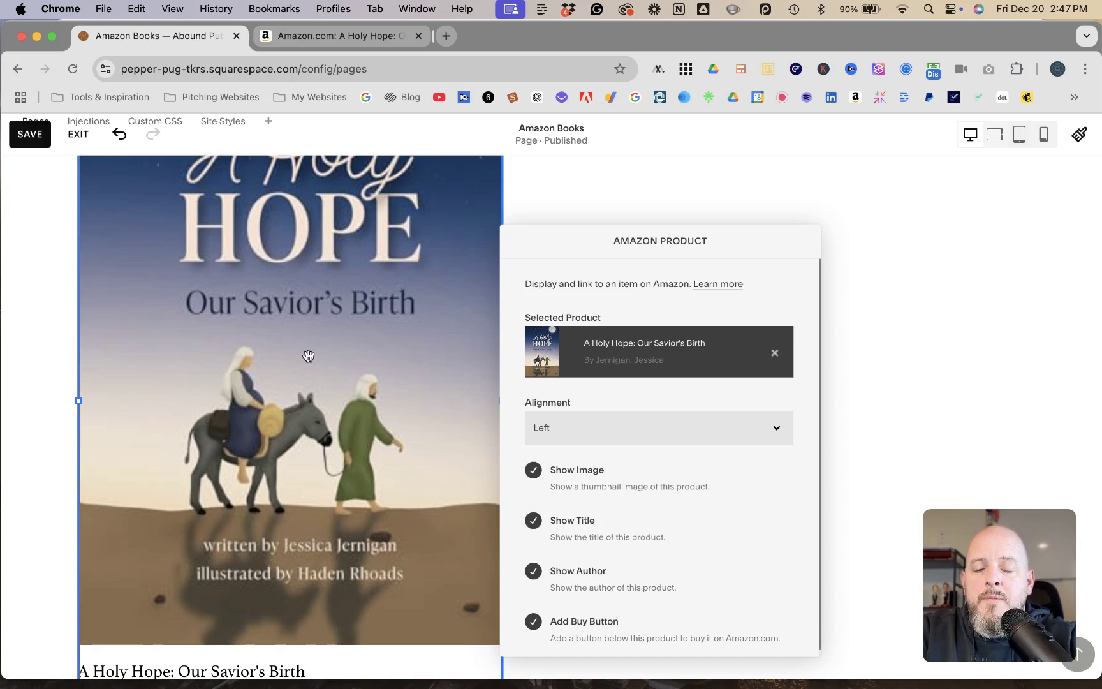
{"action": "left_click", "coordinate": [20, 352]}
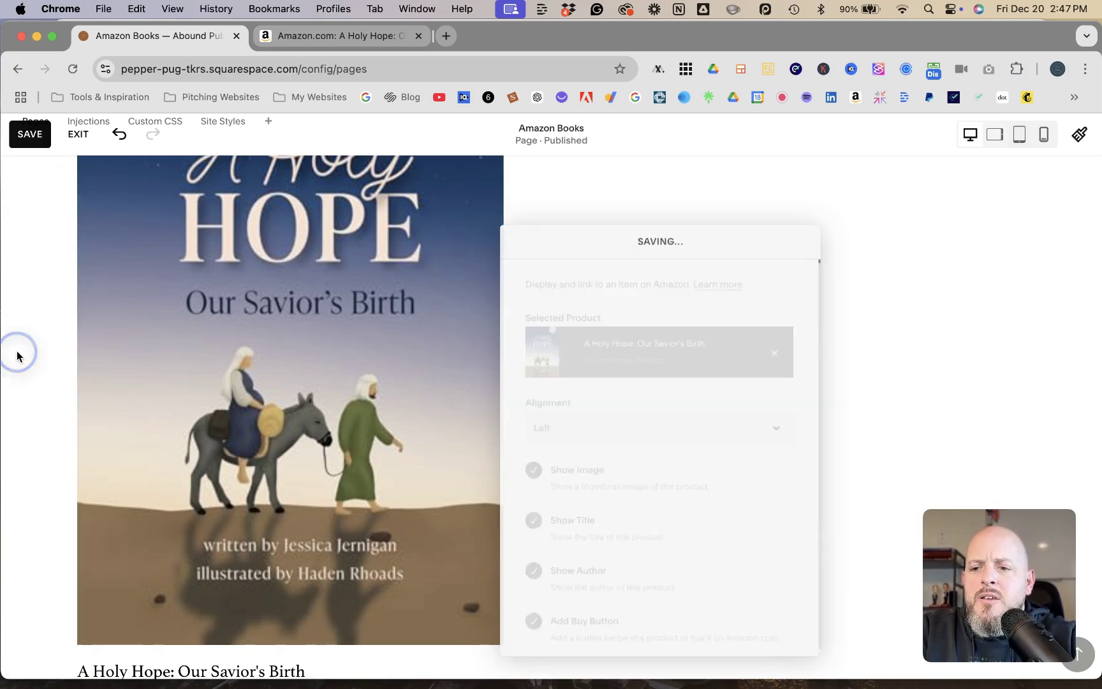
Shrink the A Holy Hope block to about six grid columns wide and shift it two columns to the right.
{"action": "scroll", "coordinate": [360, 450], "scroll_direction": "down", "scroll_amount": 4}
{"action": "left_click", "coordinate": [385, 345]}
{"action": "left_click_drag", "start_coordinate": [502, 542], "coordinate": [423, 303]}
{"action": "scroll", "coordinate": [477, 319], "scroll_direction": "up", "scroll_amount": 5}
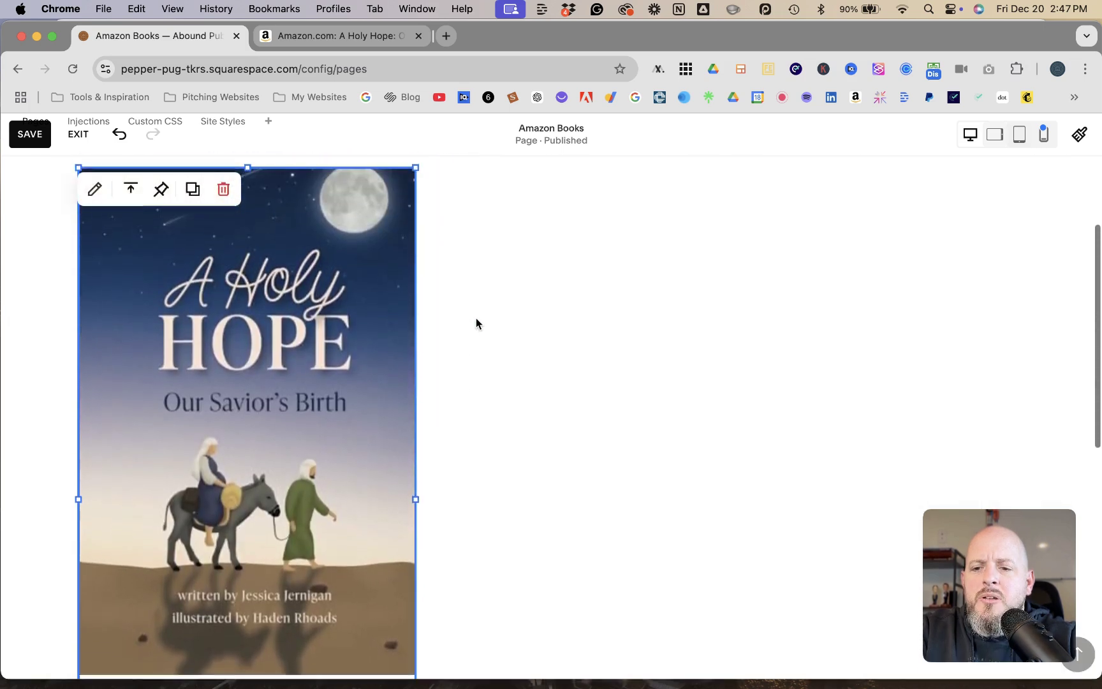
{"action": "scroll", "coordinate": [384, 402], "scroll_direction": "down", "scroll_amount": 3}
{"action": "scroll", "coordinate": [386, 403], "scroll_direction": "down", "scroll_amount": 4}
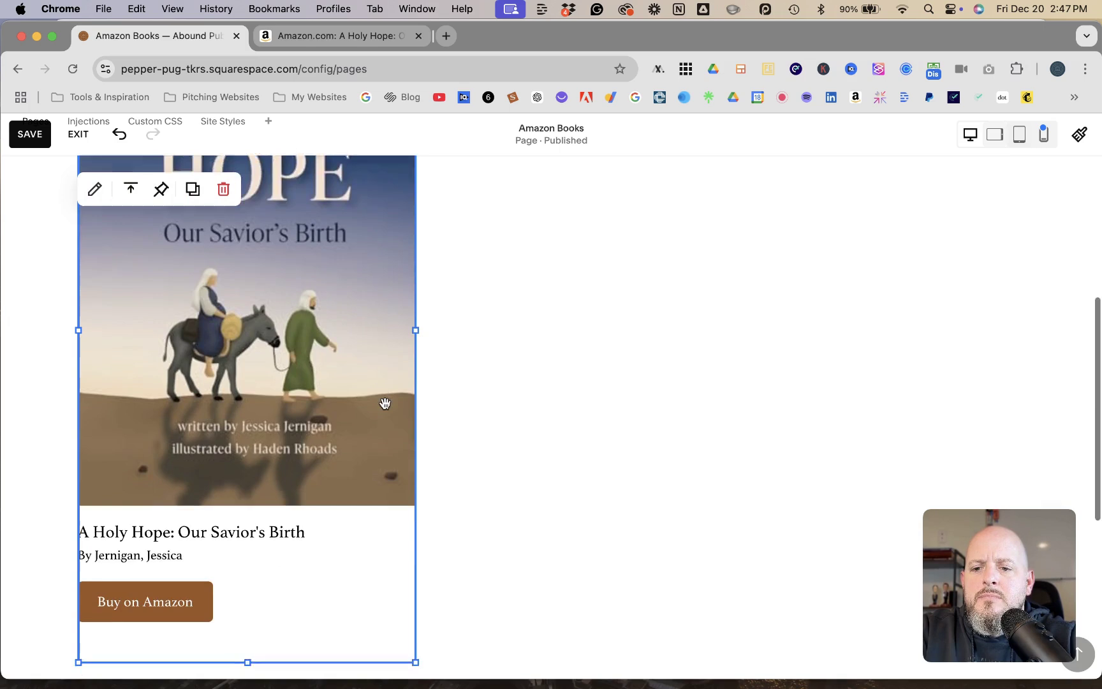
{"action": "left_click_drag", "start_coordinate": [415, 621], "coordinate": [335, 415]}
{"action": "scroll", "coordinate": [416, 427], "scroll_direction": "down", "scroll_amount": 1}
{"action": "left_click", "coordinate": [181, 362]}
{"action": "left_click_drag", "start_coordinate": [180, 362], "coordinate": [263, 361]}
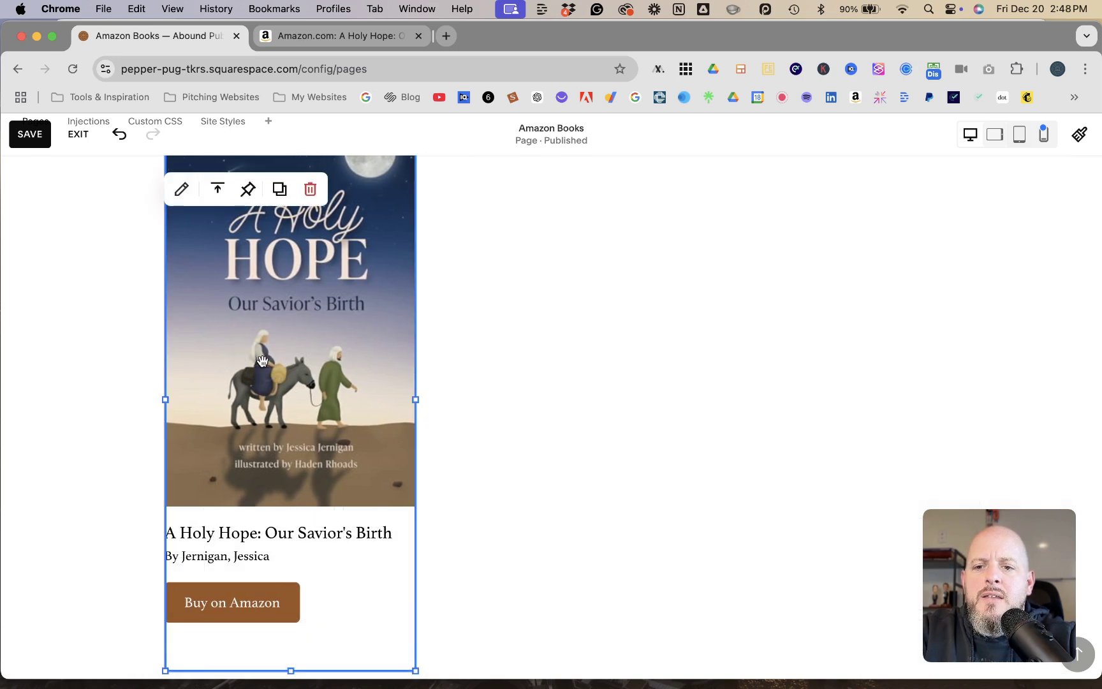
Duplicate the A Holy Hope block to the right of the original and remove the copy's selected product.
{"action": "left_click", "coordinate": [280, 191]}
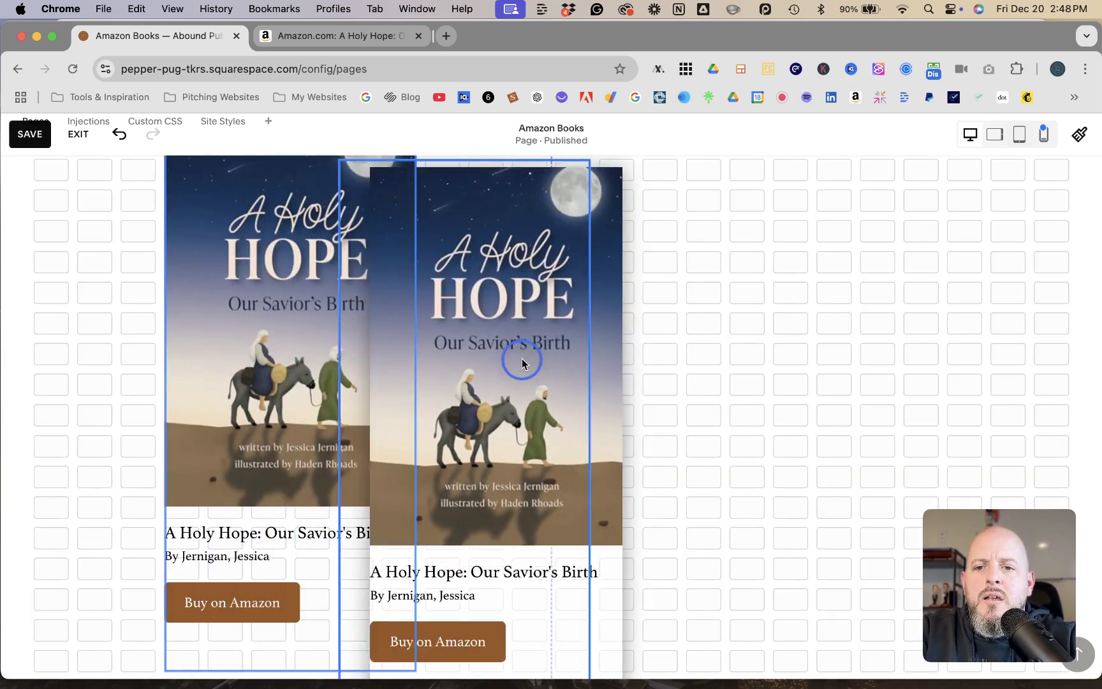
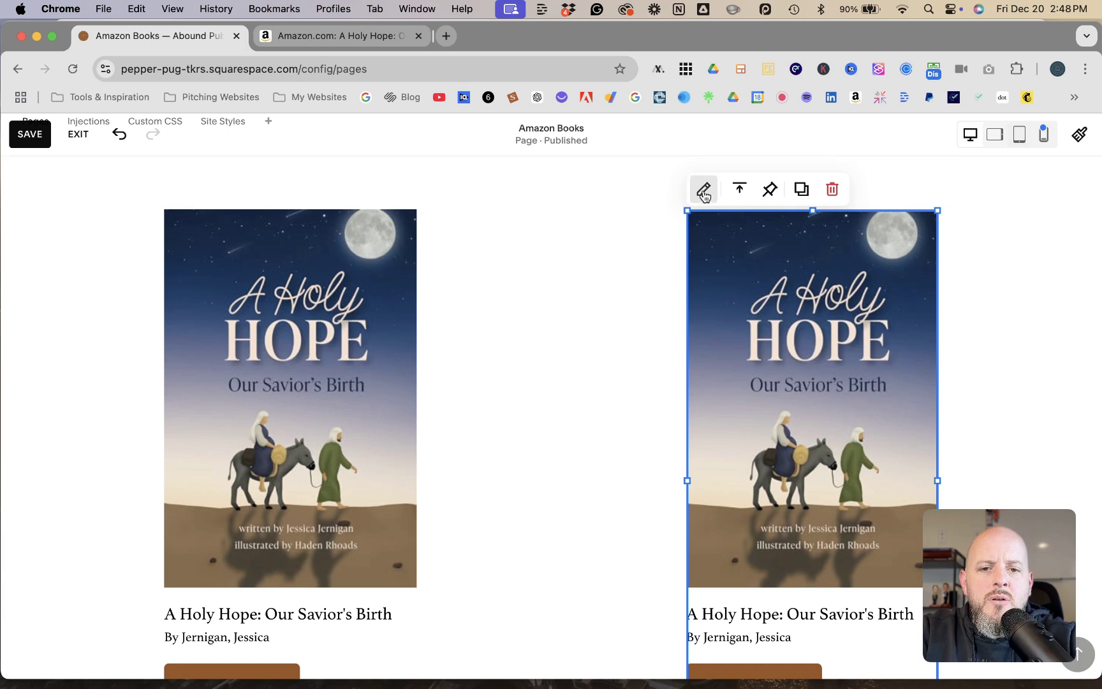
{"action": "left_click", "coordinate": [704, 189]}
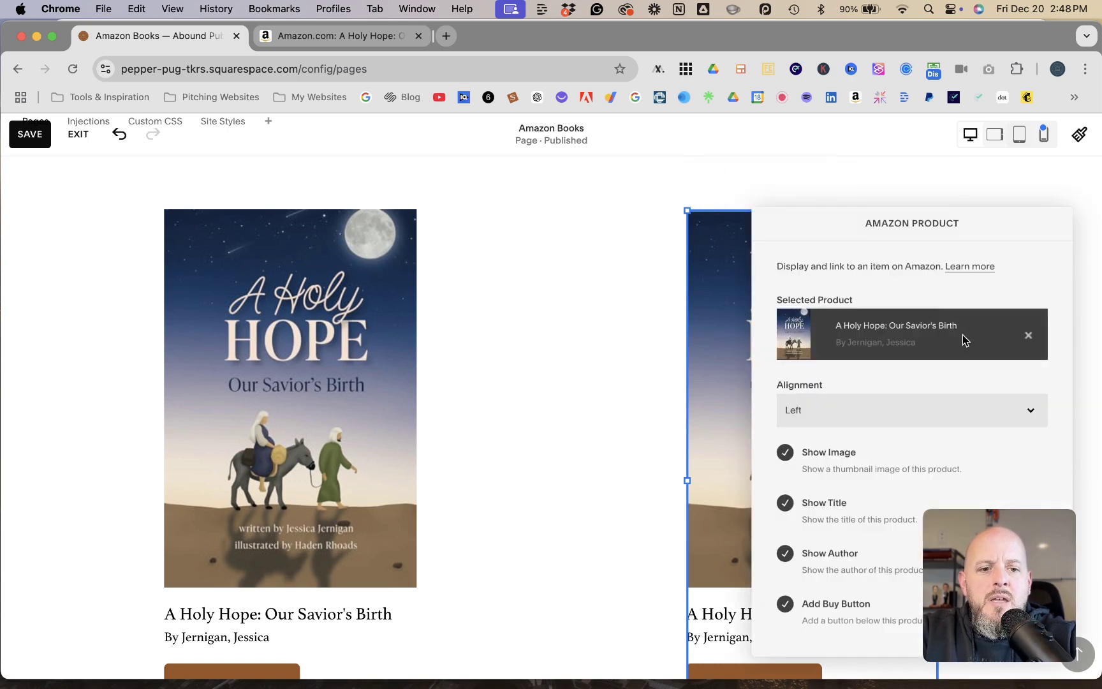
{"action": "left_click", "coordinate": [1029, 336]}
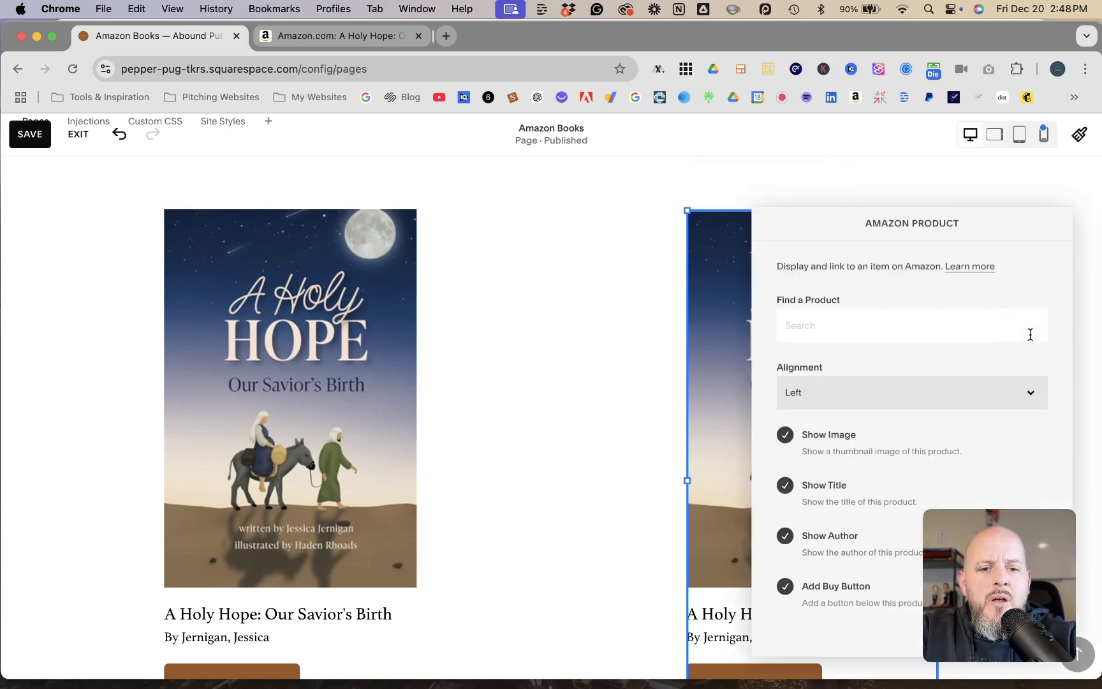
{"action": "left_click", "coordinate": [820, 326]}
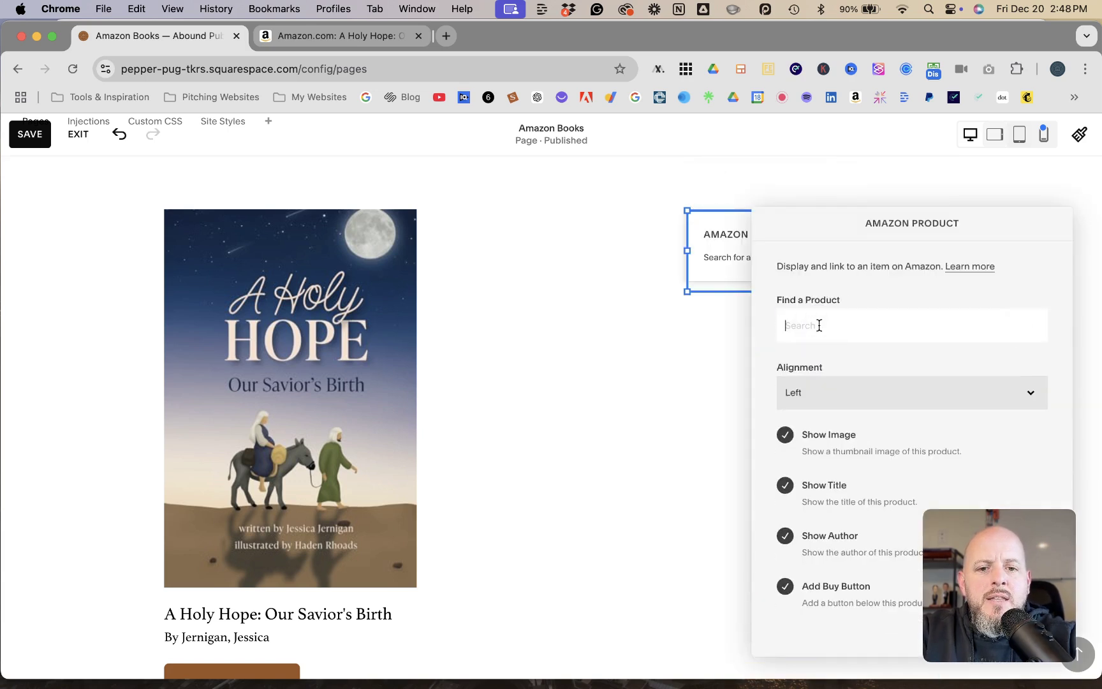
Switch to Amazon, search for "All the Sacred Things", and open the book's audiobook product page.
{"action": "left_click", "coordinate": [341, 35]}
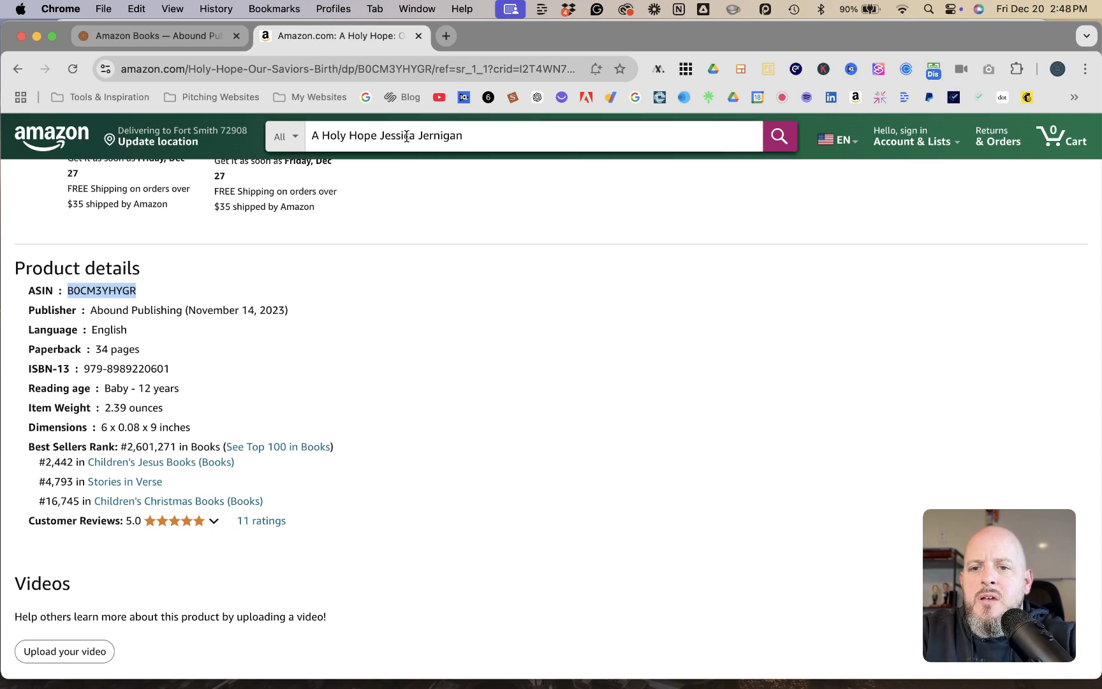
{"action": "triple_click", "coordinate": [478, 135]}
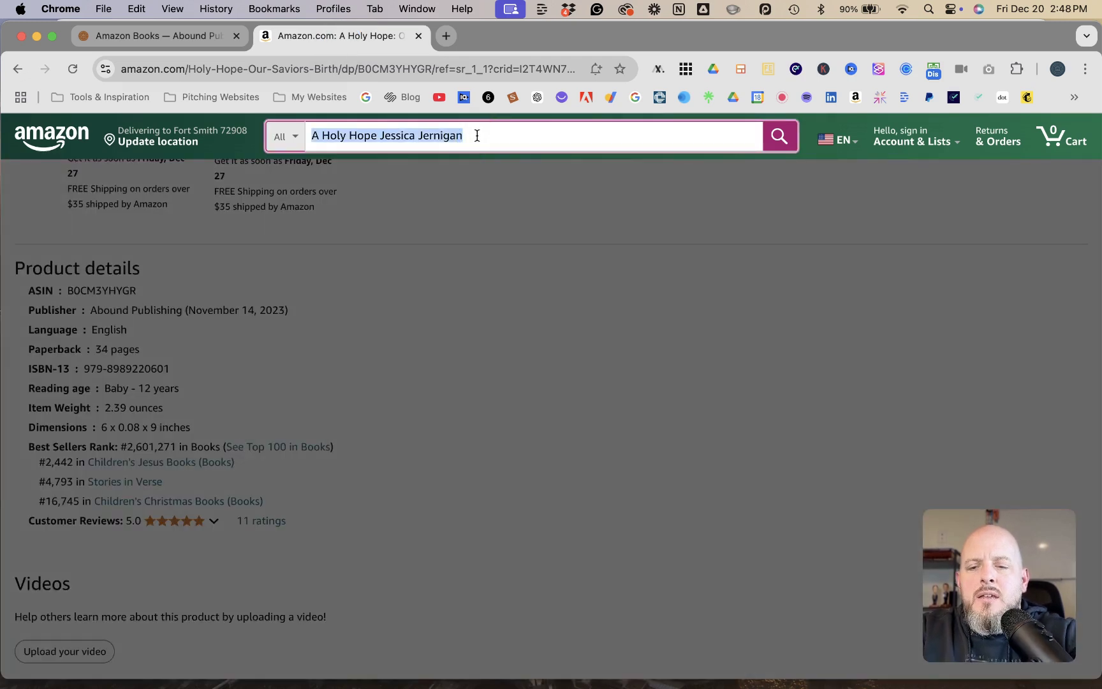
{"action": "type", "text": "All "}
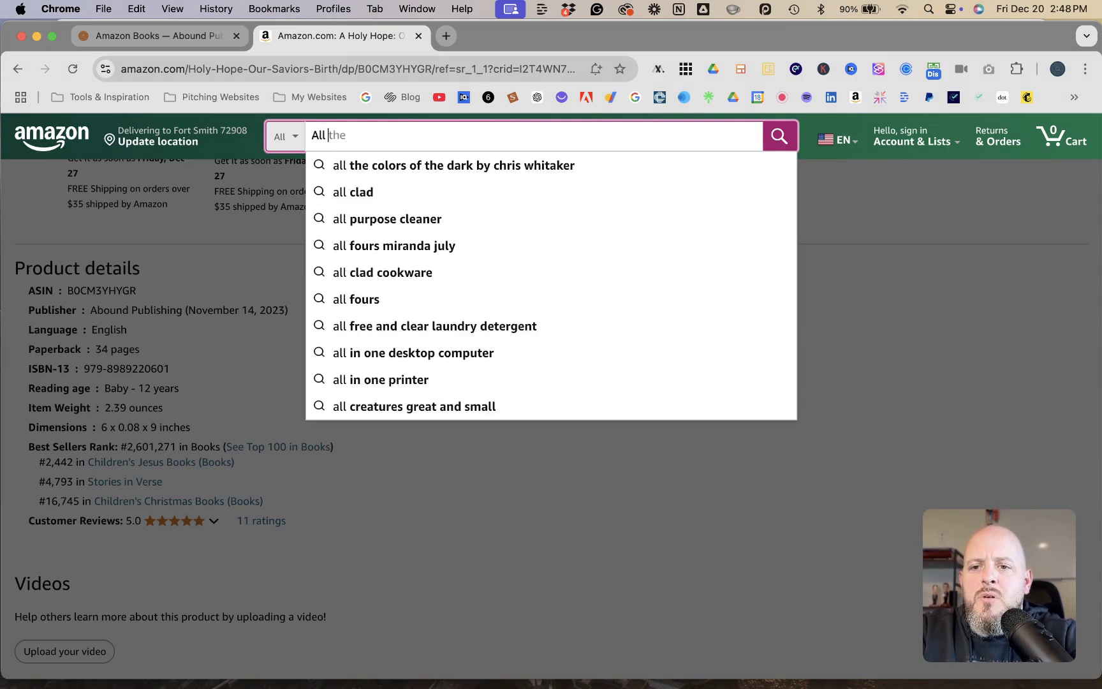
{"action": "type", "text": "the Sacrad"}
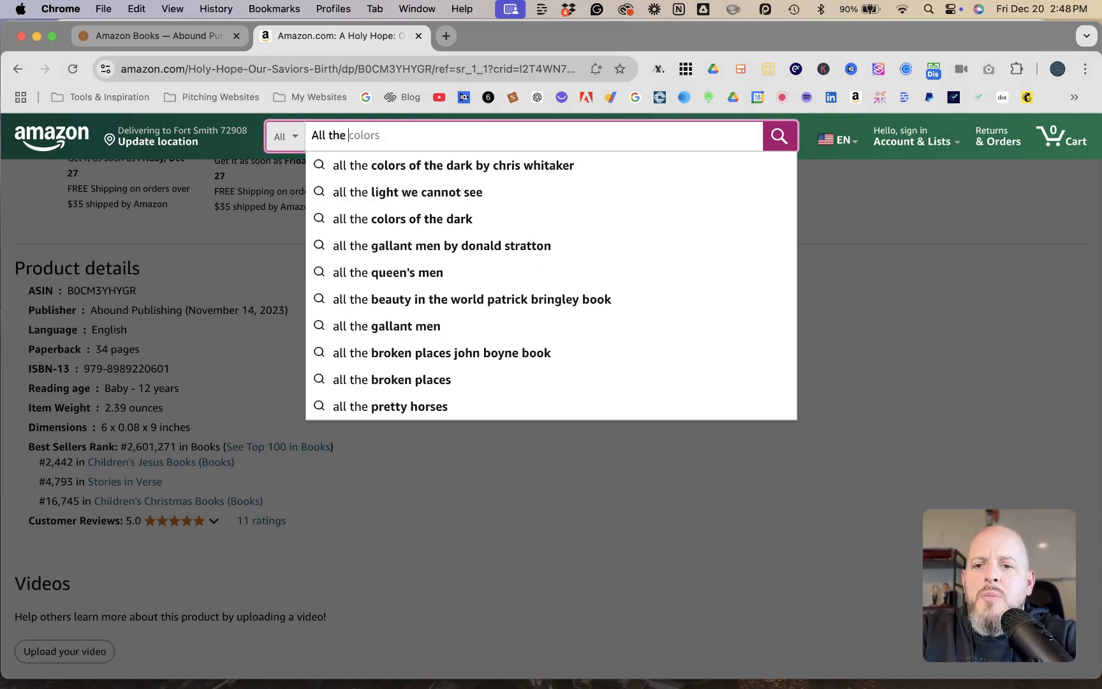
{"action": "key", "text": "BackSpace"}
{"action": "key", "text": "BackSpace"}
{"action": "type", "text": "ed"}
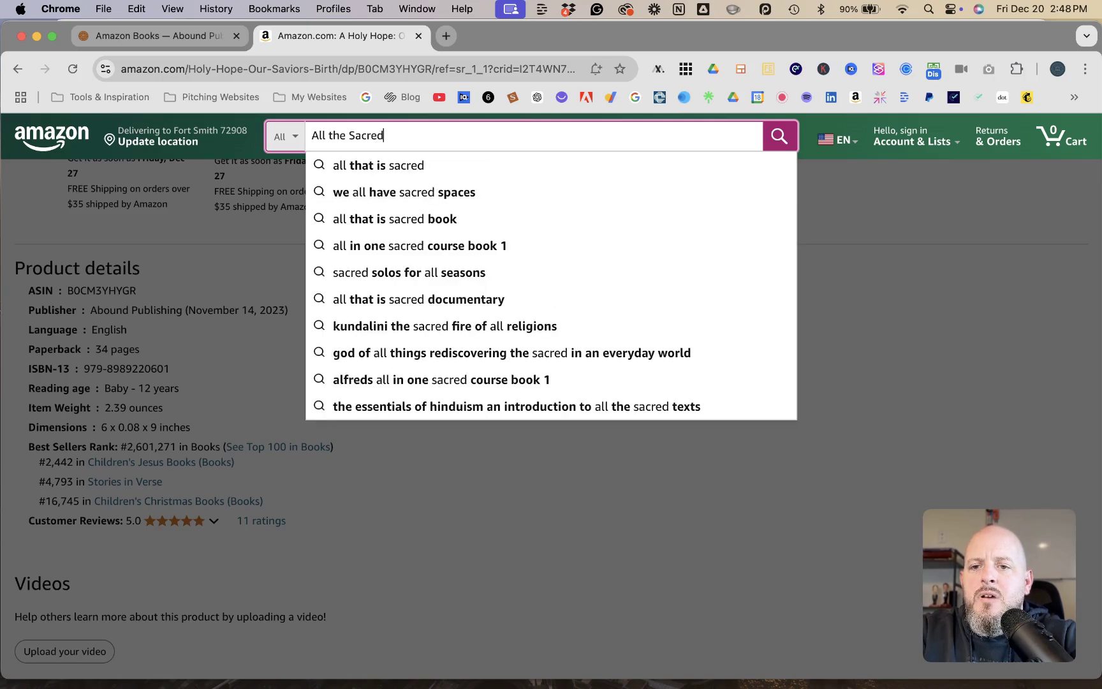
{"action": "type", "text": " Things"}
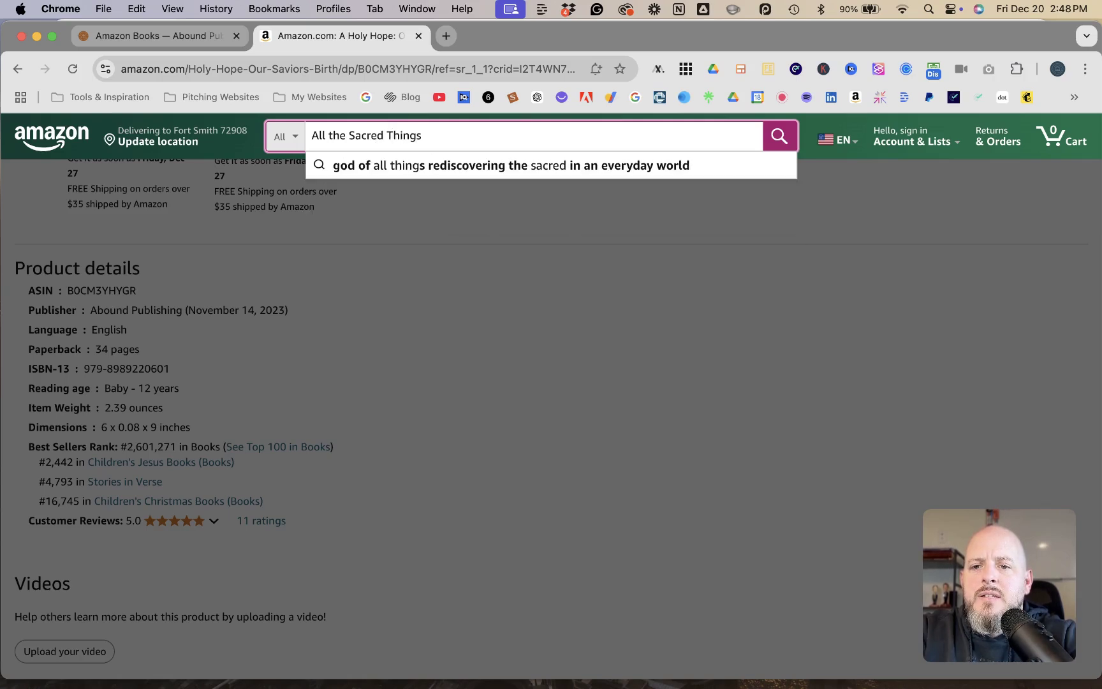
{"action": "key", "text": "Return"}
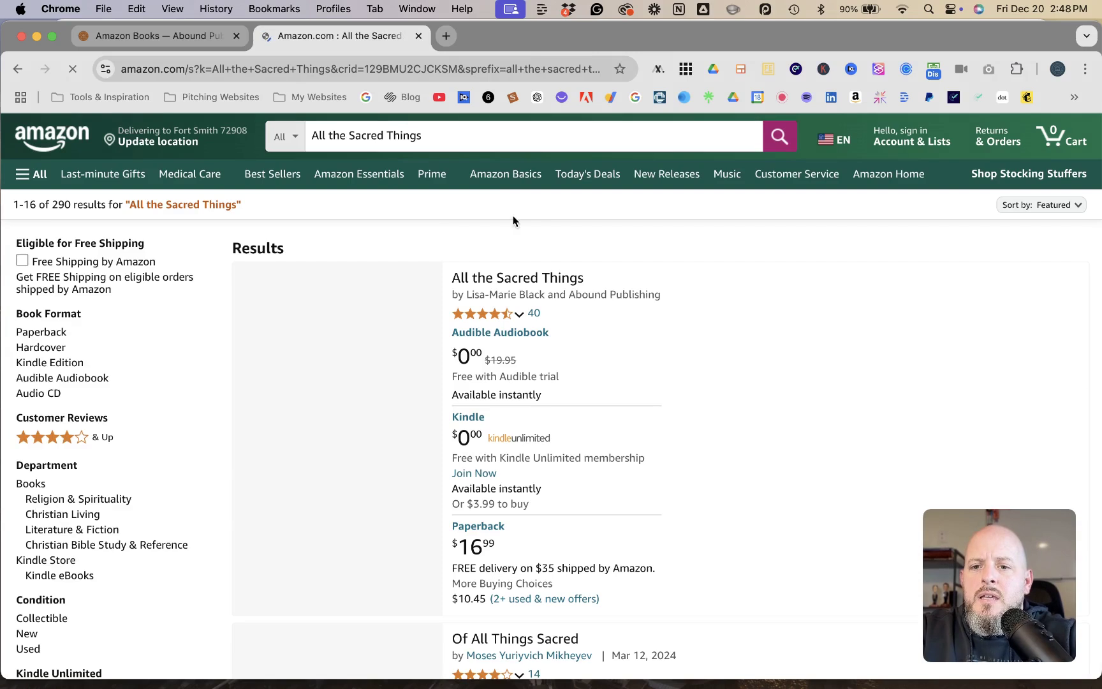
{"action": "left_click", "coordinate": [517, 281]}
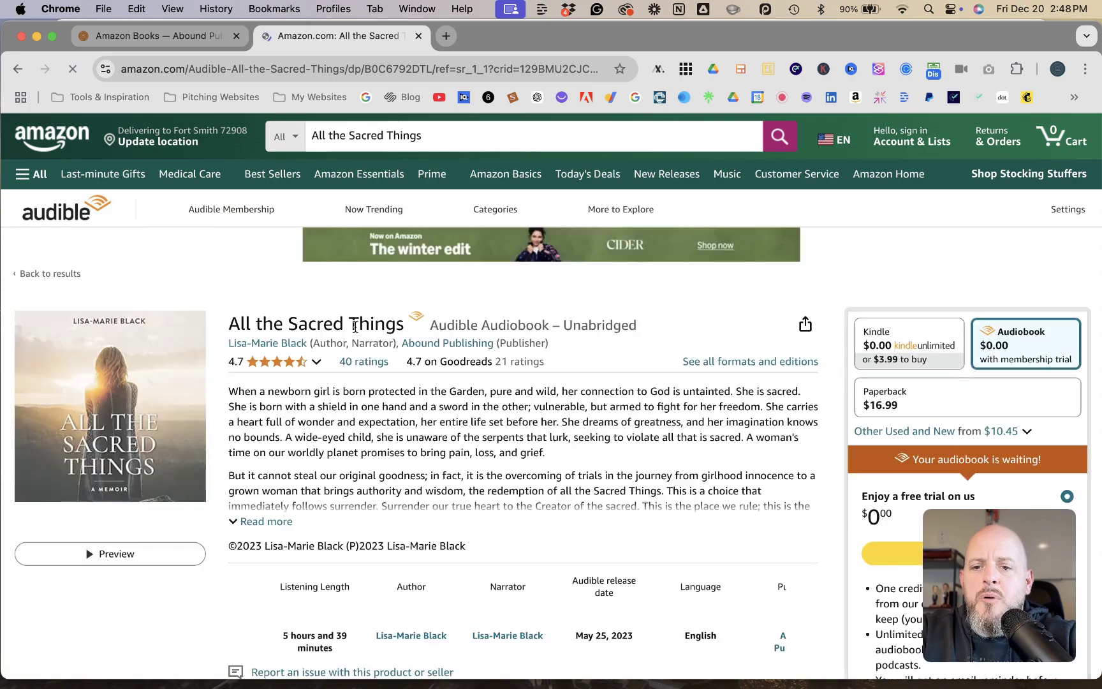
Copy the audiobook's ASIN, B0C6792DTL, from the Product details section.
{"action": "scroll", "coordinate": [242, 427], "scroll_direction": "down", "scroll_amount": 20}
{"action": "scroll", "coordinate": [242, 426], "scroll_direction": "down", "scroll_amount": 6}
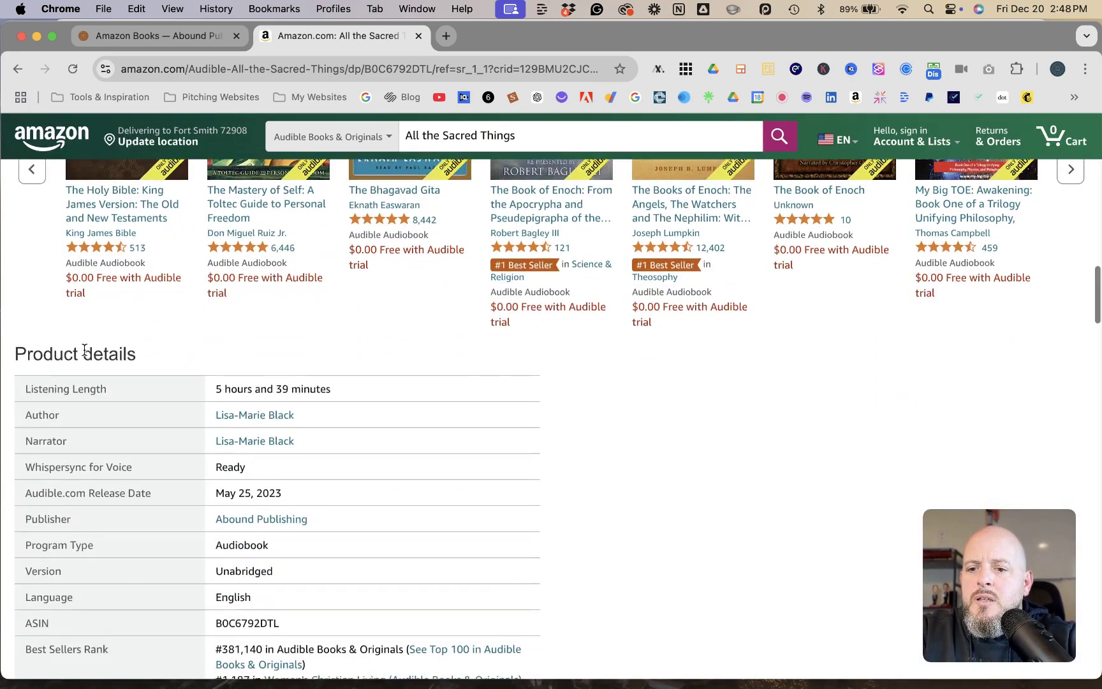
{"action": "scroll", "coordinate": [84, 350], "scroll_direction": "down", "scroll_amount": 3}
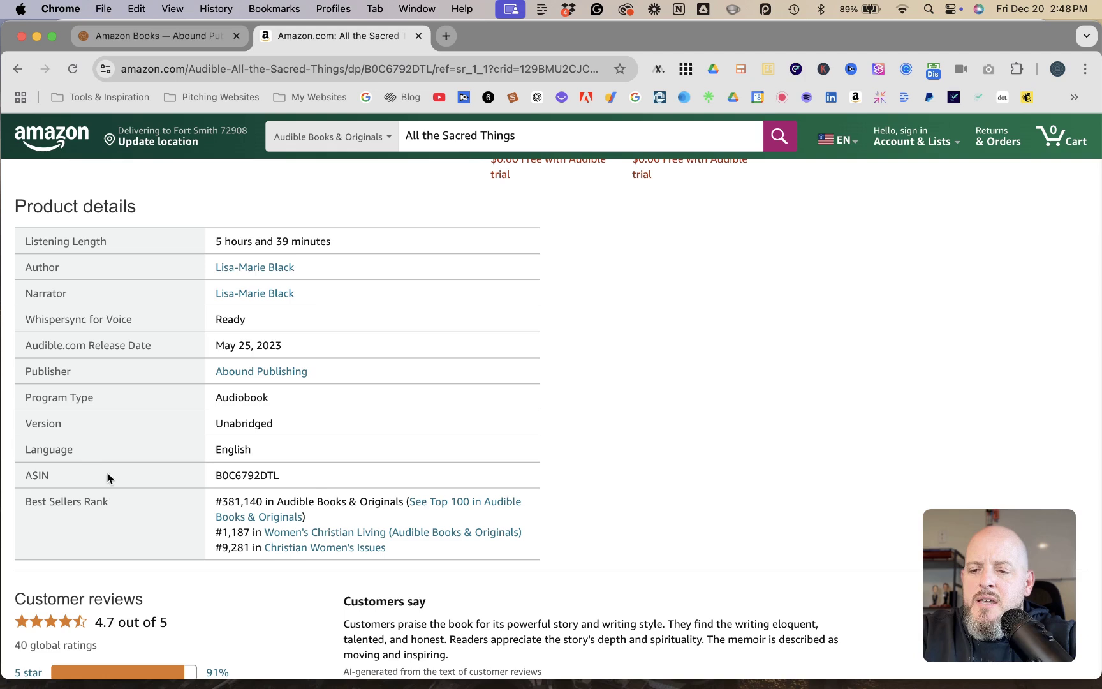
{"action": "left_click_drag", "start_coordinate": [213, 476], "coordinate": [268, 477]}
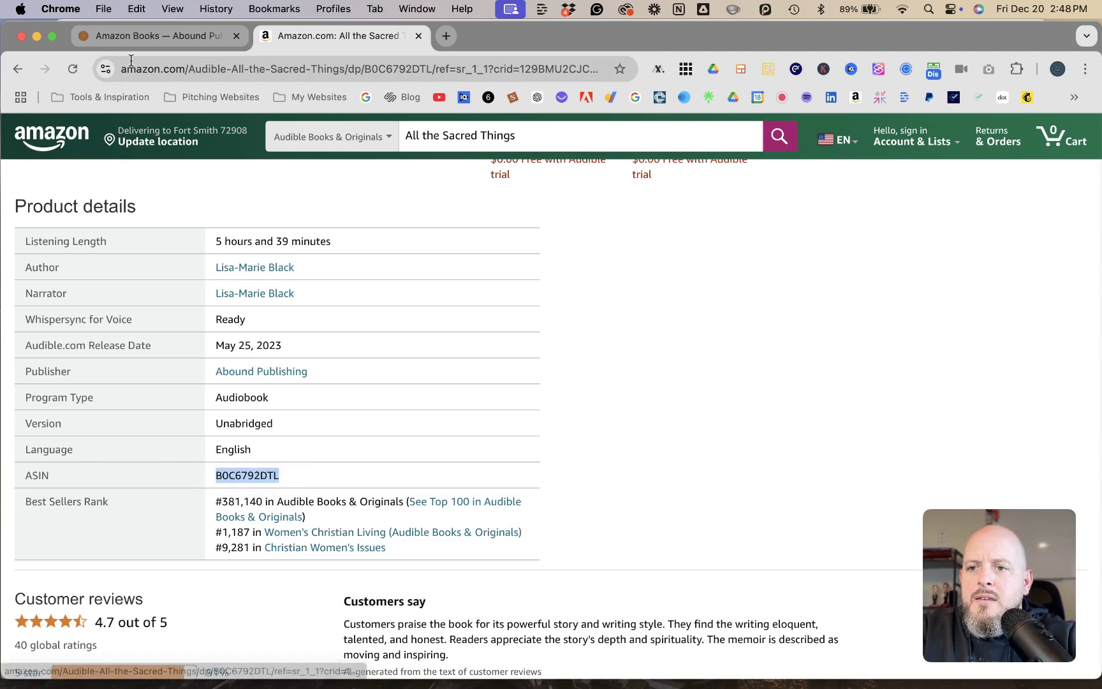
Back in Squarespace, find the product by ASIN B0C6792DTL and select All the Sacred Things for the duplicated block.
{"action": "left_click", "coordinate": [152, 34]}
{"action": "left_click", "coordinate": [814, 332]}
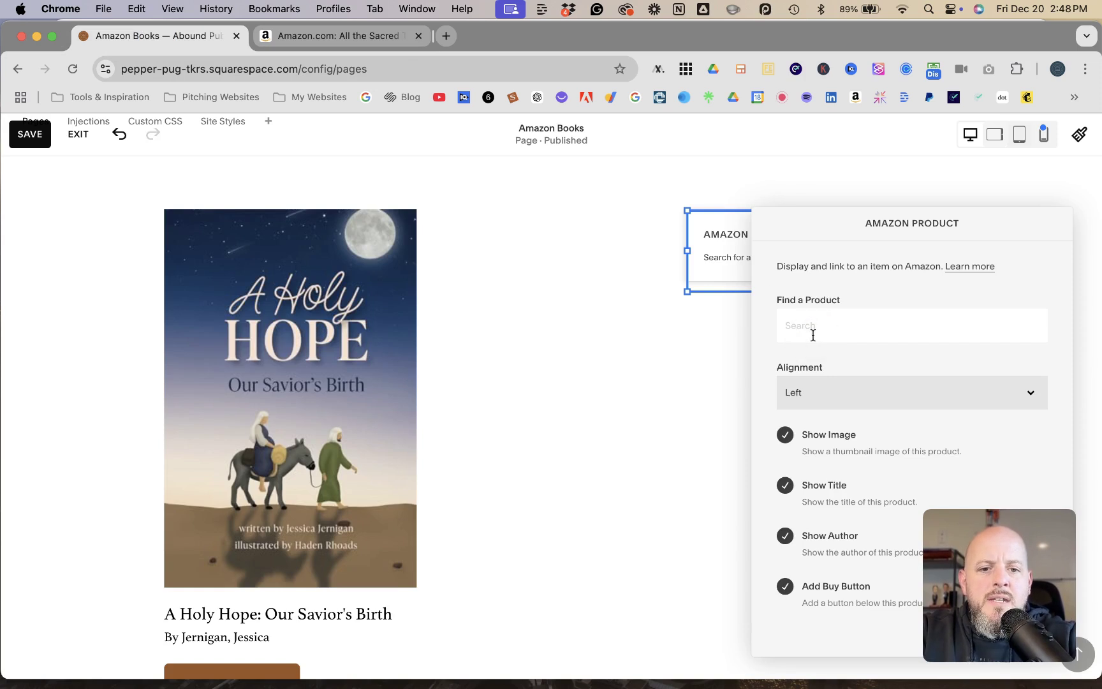
{"action": "type", "text": "B0C6792DTL"}
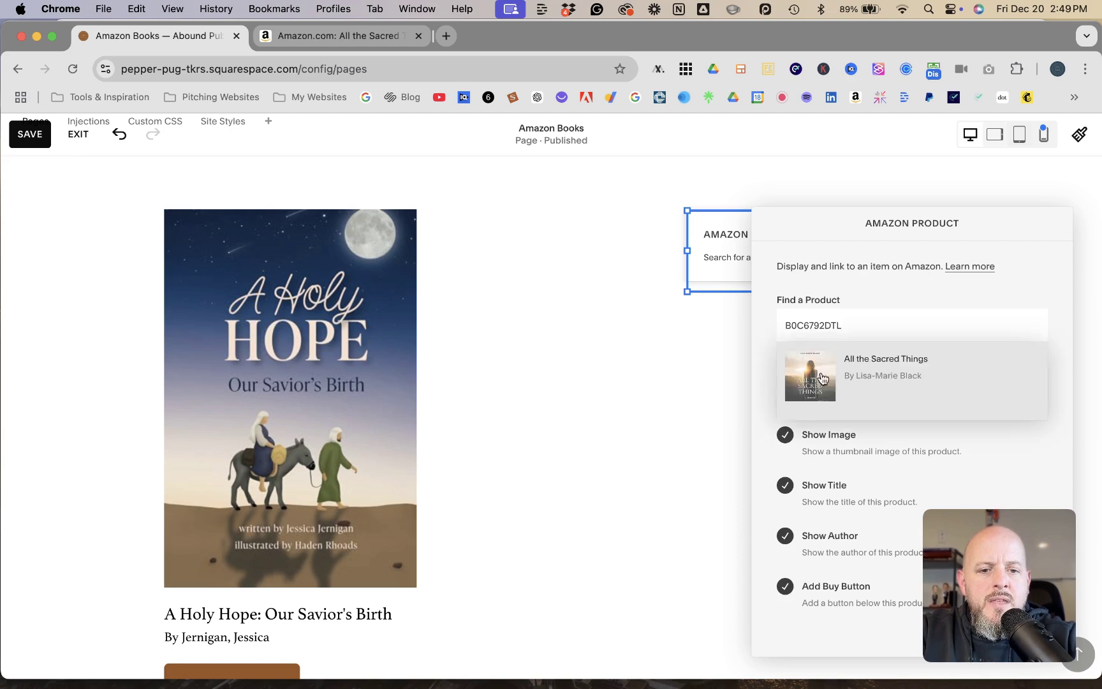
{"action": "left_click", "coordinate": [887, 368]}
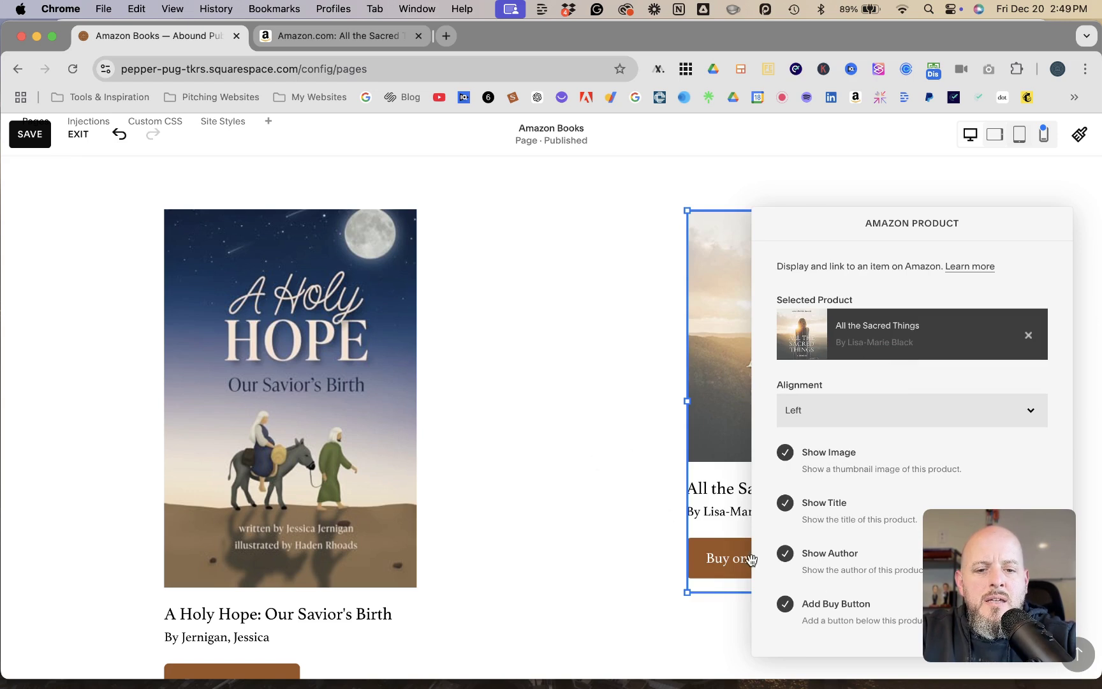
{"action": "left_click", "coordinate": [585, 463]}
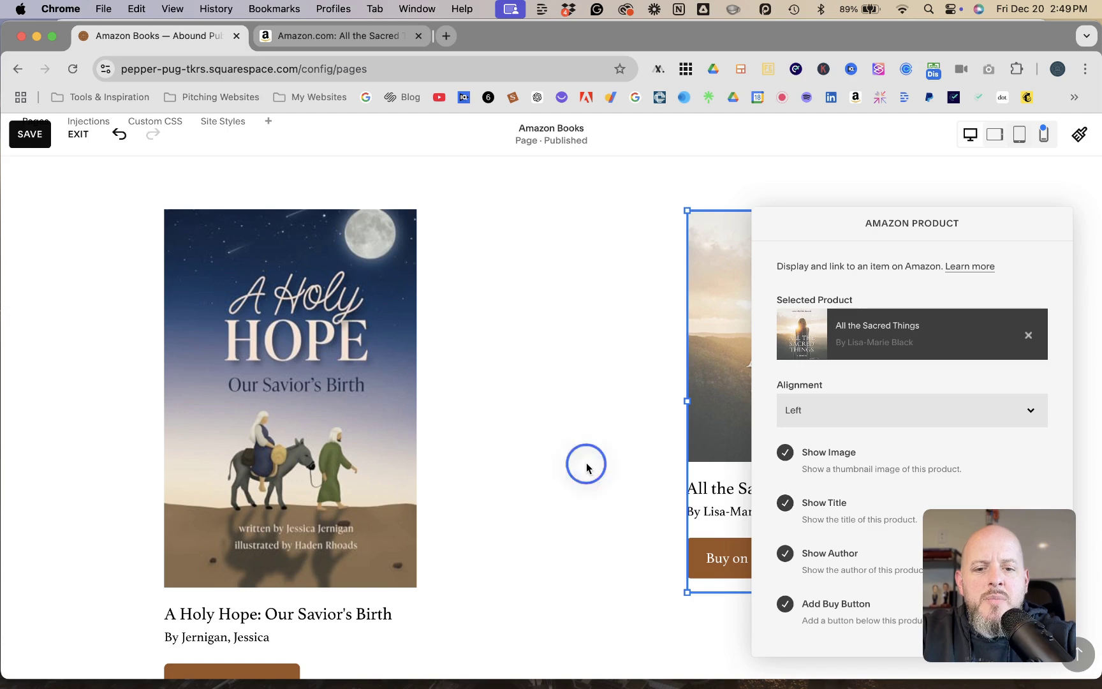
Extend the All the Sacred Things block downward and shorten the A Holy Hope block so their bottom edges line up.
{"action": "scroll", "coordinate": [587, 466], "scroll_direction": "down", "scroll_amount": 2}
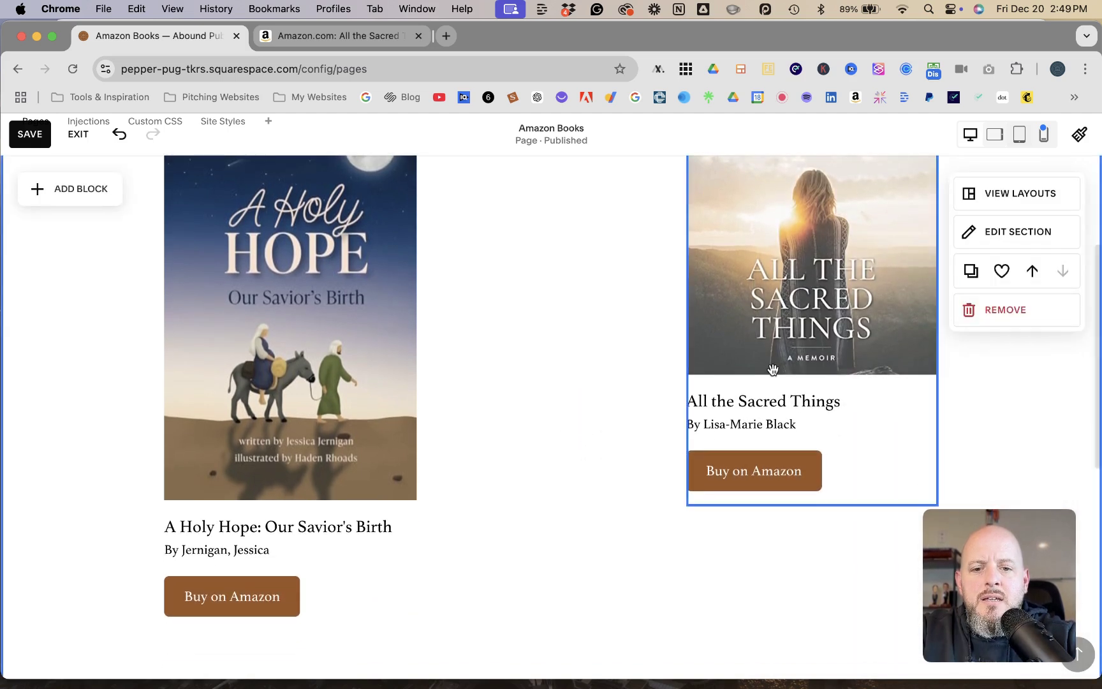
{"action": "left_click", "coordinate": [775, 455]}
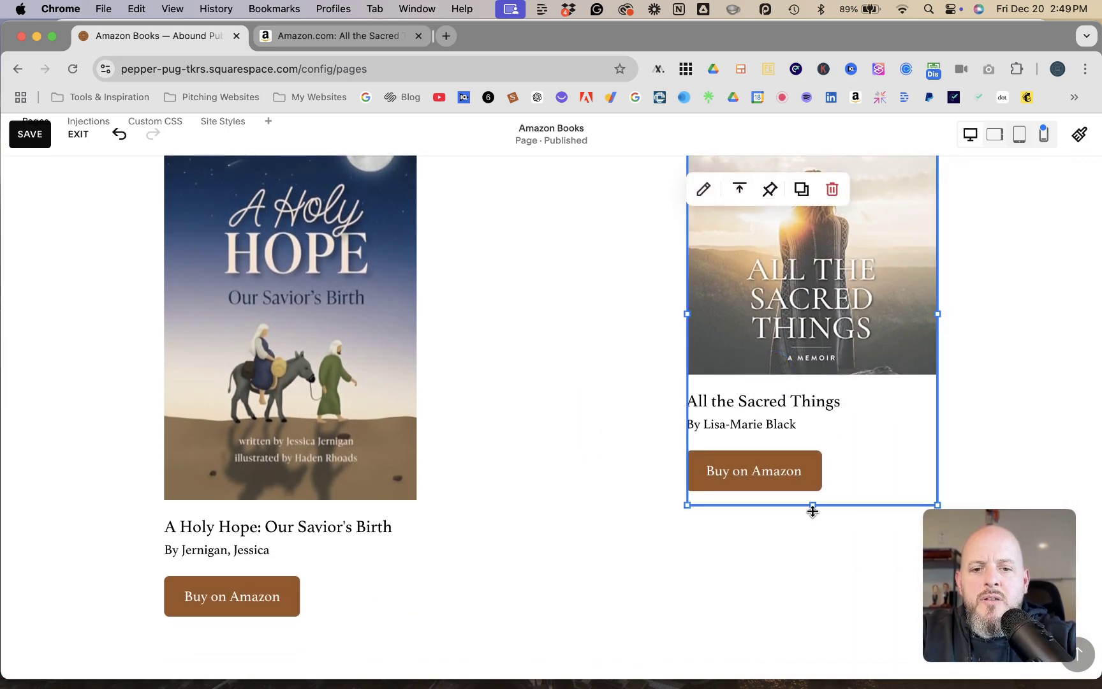
{"action": "left_click_drag", "start_coordinate": [814, 506], "coordinate": [817, 607]}
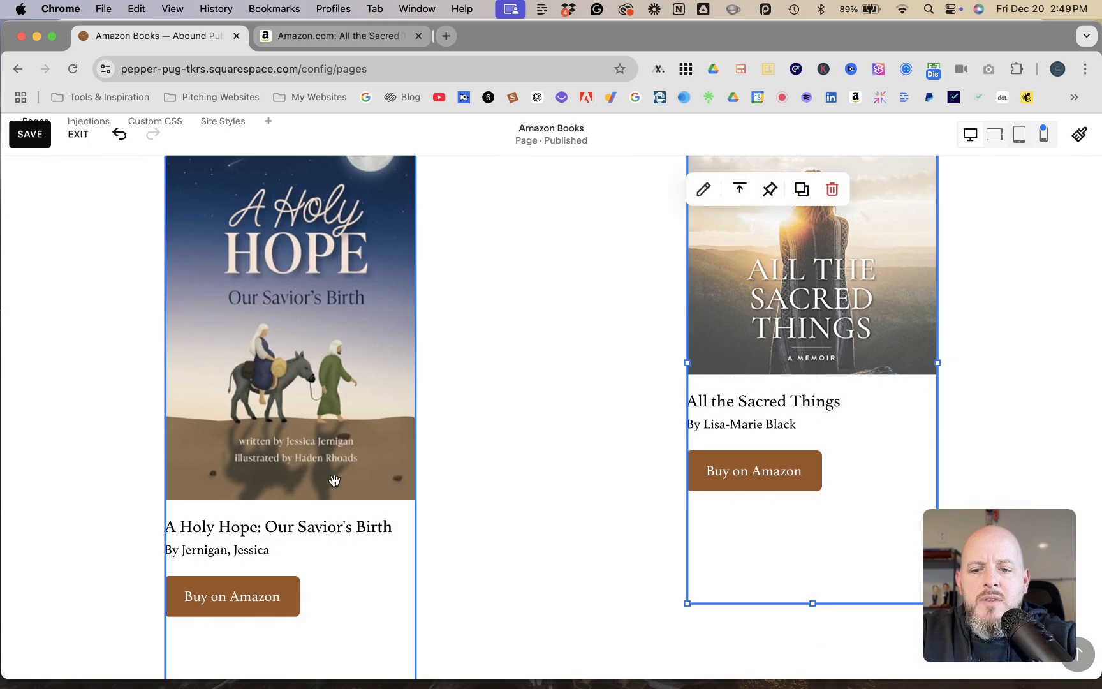
{"action": "scroll", "coordinate": [335, 478], "scroll_direction": "down", "scroll_amount": 5}
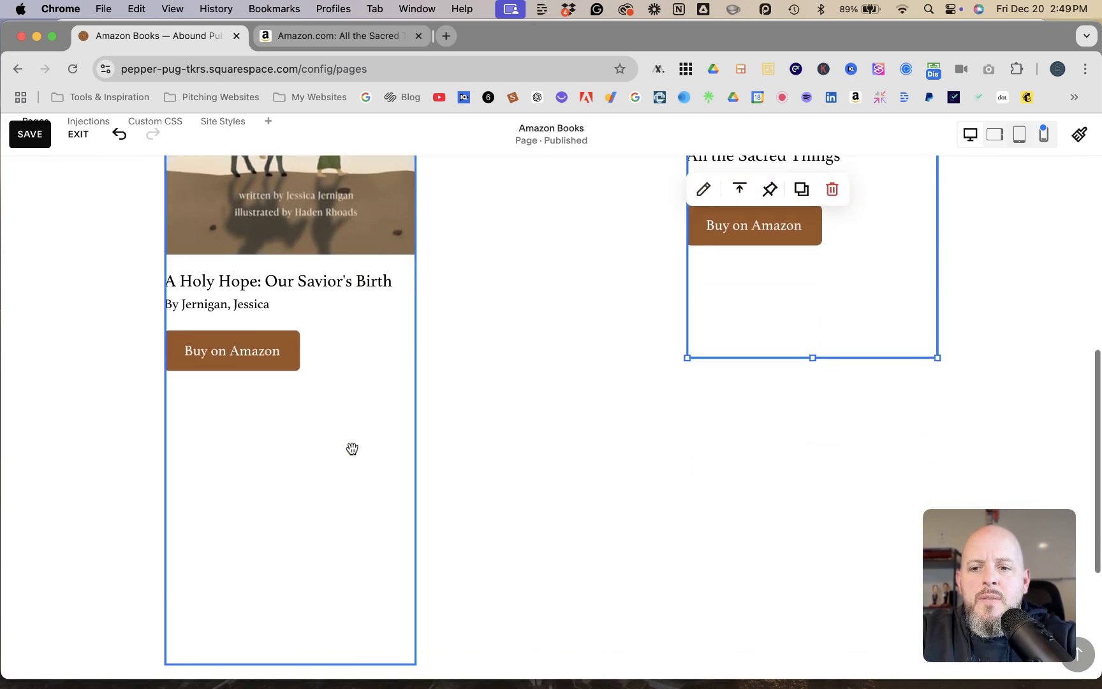
{"action": "left_click", "coordinate": [273, 442]}
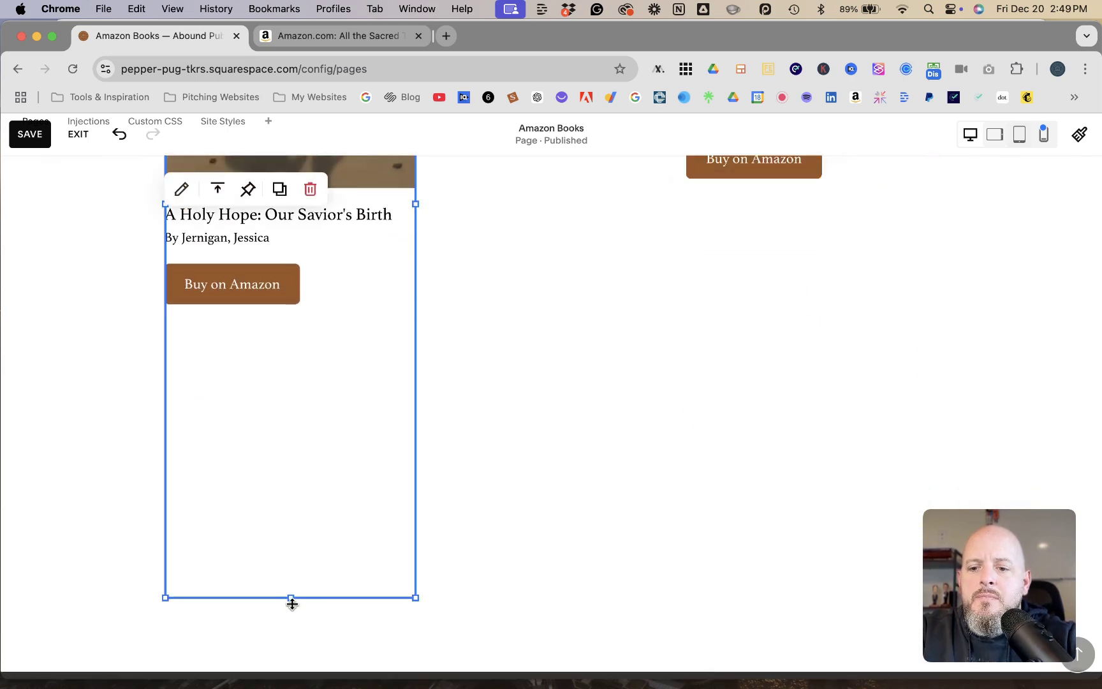
{"action": "left_click_drag", "start_coordinate": [291, 598], "coordinate": [305, 292]}
{"action": "left_click", "coordinate": [787, 247]}
{"action": "left_click_drag", "start_coordinate": [807, 291], "coordinate": [809, 324]}
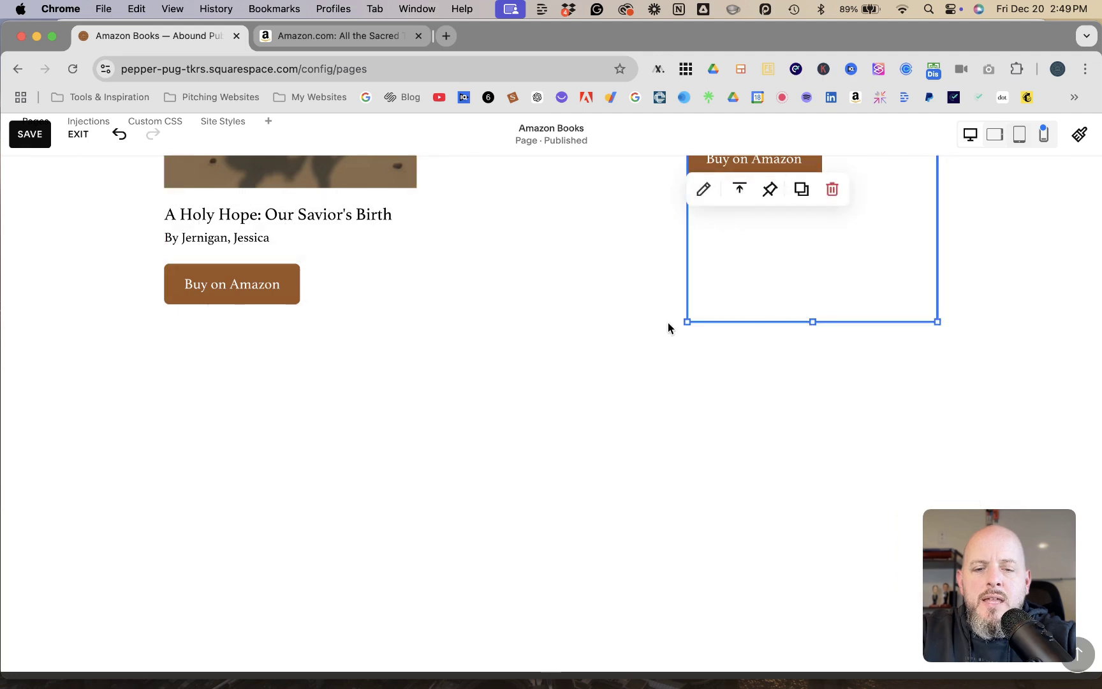
{"action": "scroll", "coordinate": [669, 322], "scroll_direction": "up", "scroll_amount": 3}
{"action": "scroll", "coordinate": [668, 324], "scroll_direction": "up", "scroll_amount": 5}
{"action": "scroll", "coordinate": [668, 324], "scroll_direction": "down", "scroll_amount": 1}
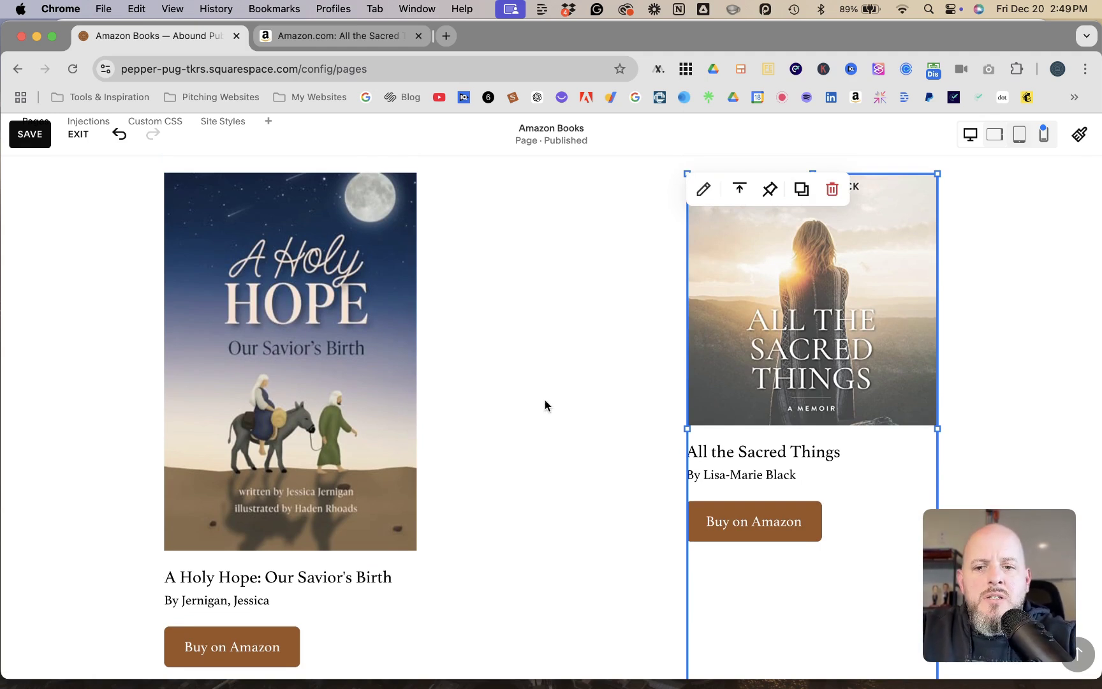
Save the edits to the Amazon Books page and exit the page editor.
{"action": "left_click", "coordinate": [556, 380]}
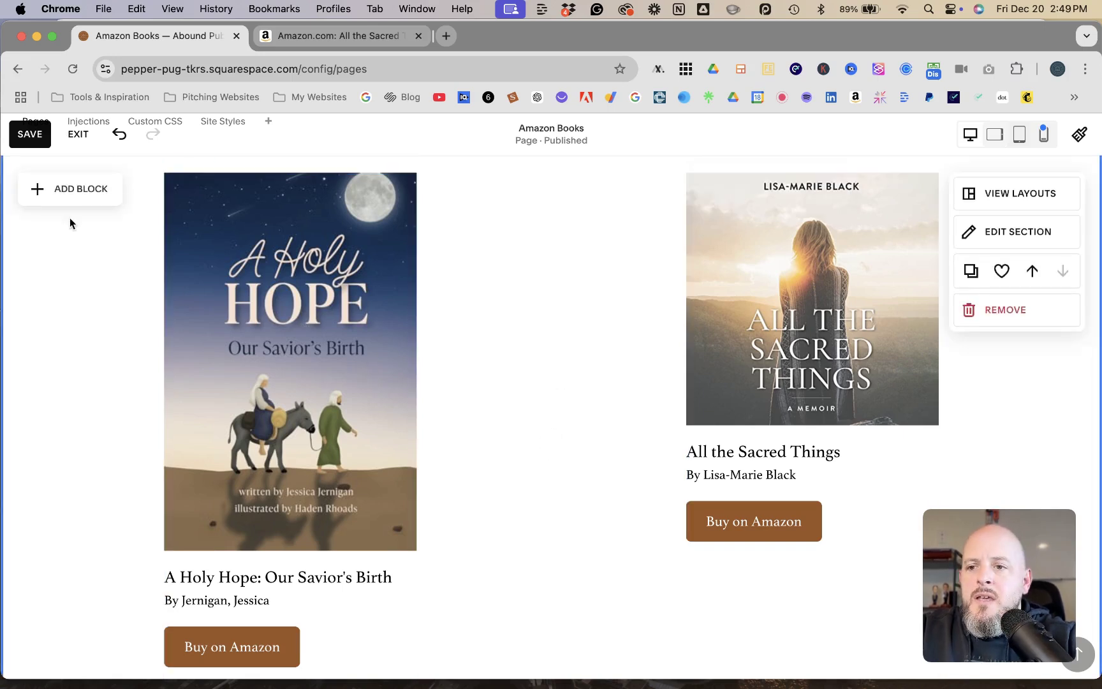
{"action": "left_click", "coordinate": [26, 134]}
{"action": "left_click", "coordinate": [75, 135]}
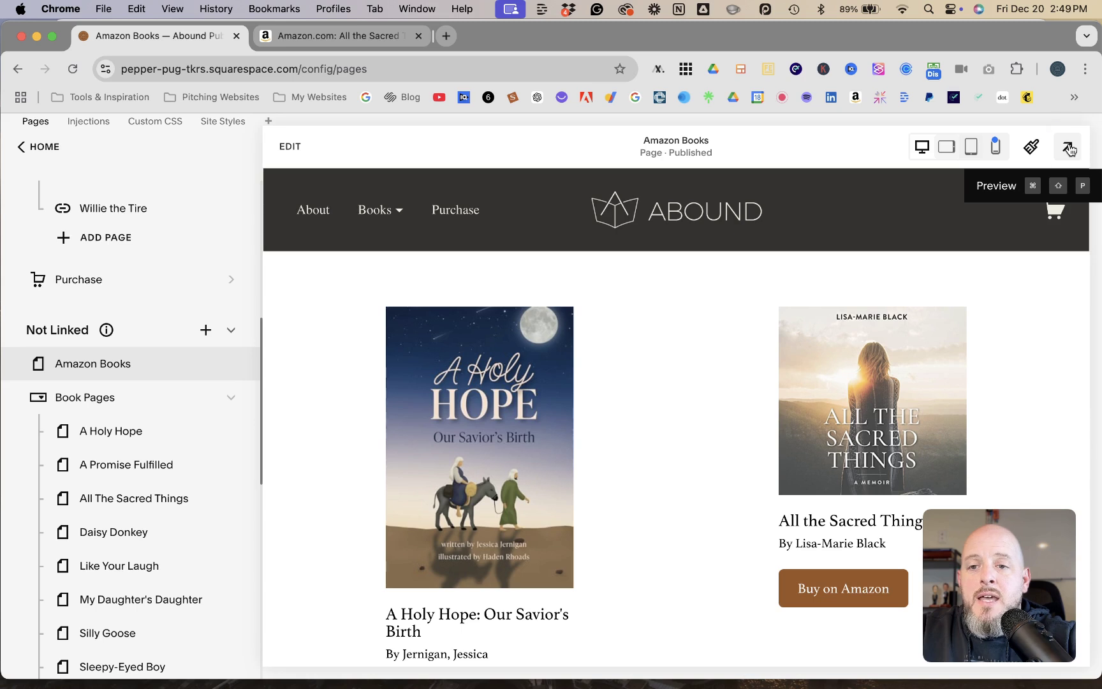
Preview the Amazon Books page full screen, look over both book listings, and close the preview.
{"action": "left_click", "coordinate": [1070, 150]}
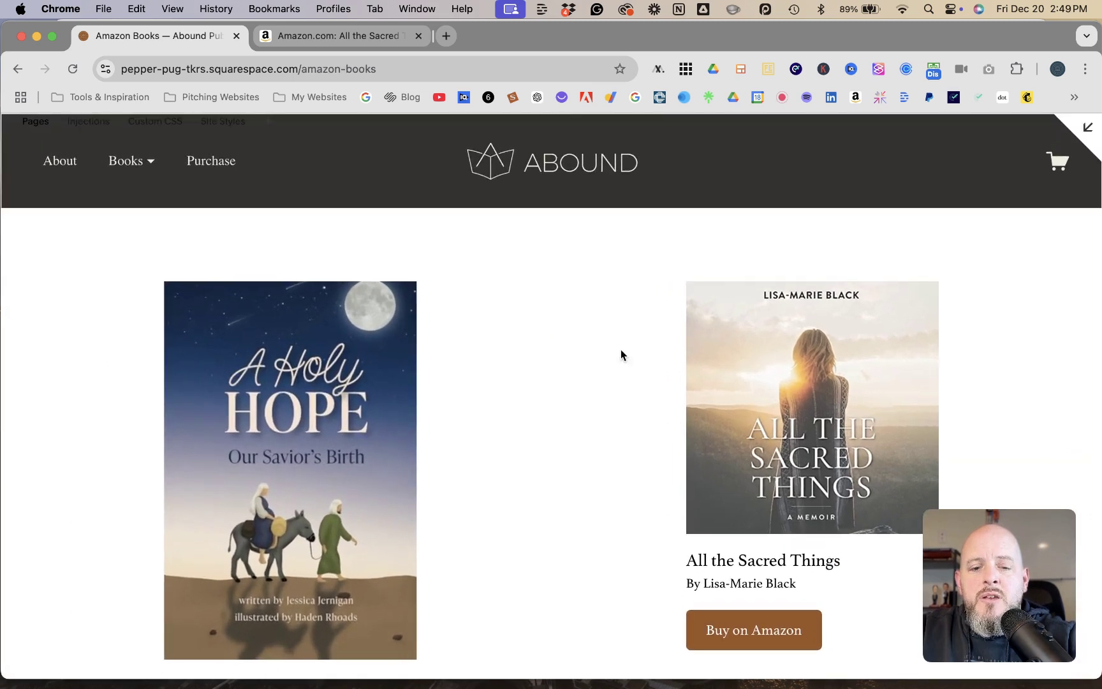
{"action": "scroll", "coordinate": [596, 361], "scroll_direction": "down", "scroll_amount": 4}
{"action": "scroll", "coordinate": [596, 361], "scroll_direction": "up", "scroll_amount": 2}
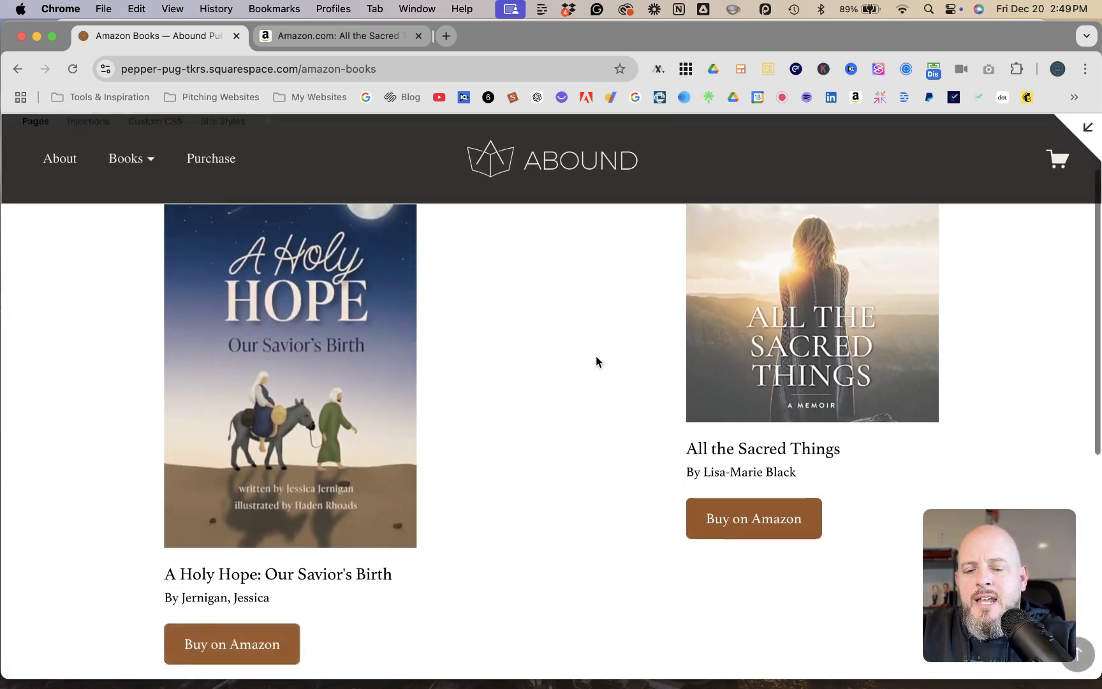
{"action": "scroll", "coordinate": [597, 362], "scroll_direction": "up", "scroll_amount": 2}
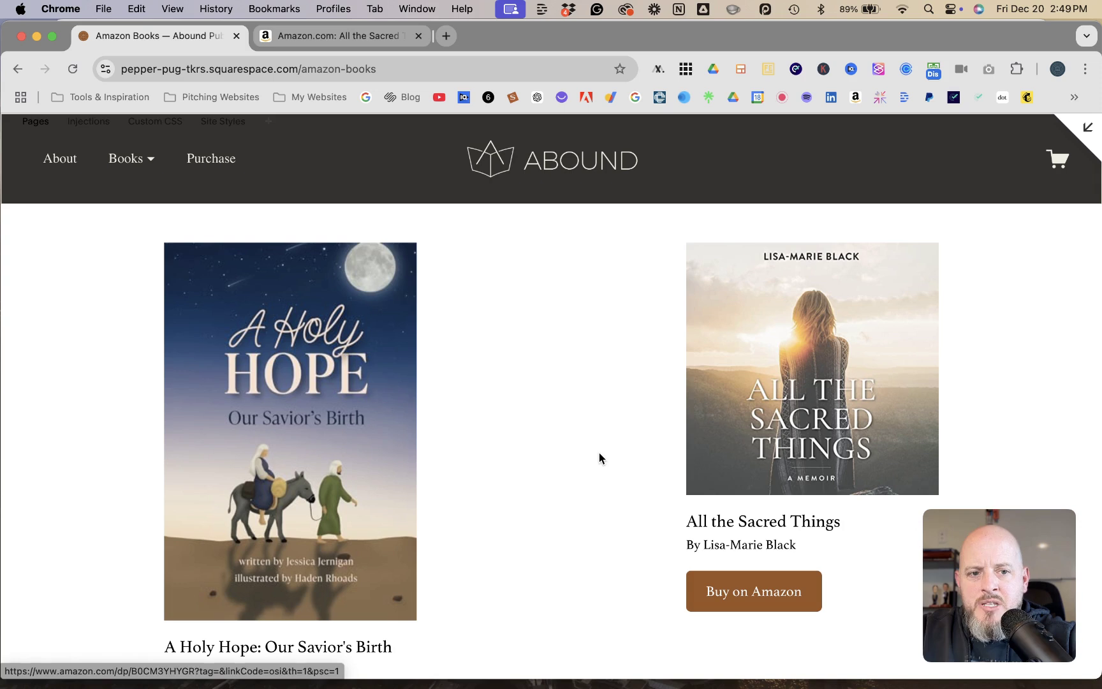
{"action": "left_click", "coordinate": [1087, 127]}
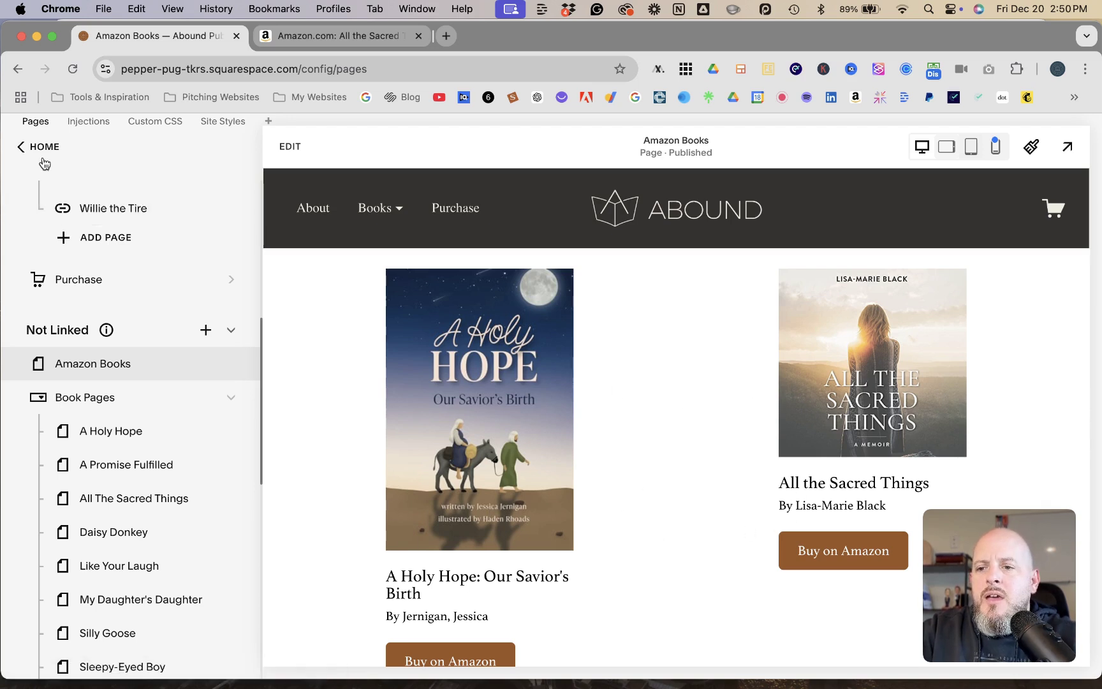
Open the External API Keys page in the site's Developer Tools settings.
{"action": "left_click", "coordinate": [20, 148]}
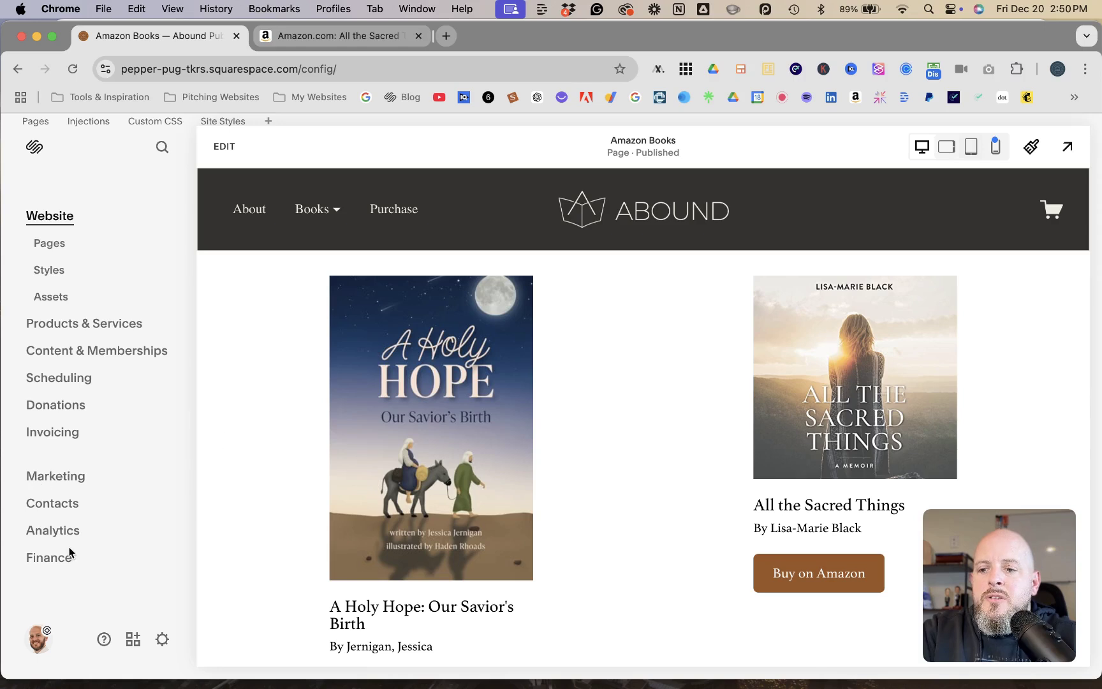
{"action": "left_click", "coordinate": [164, 639]}
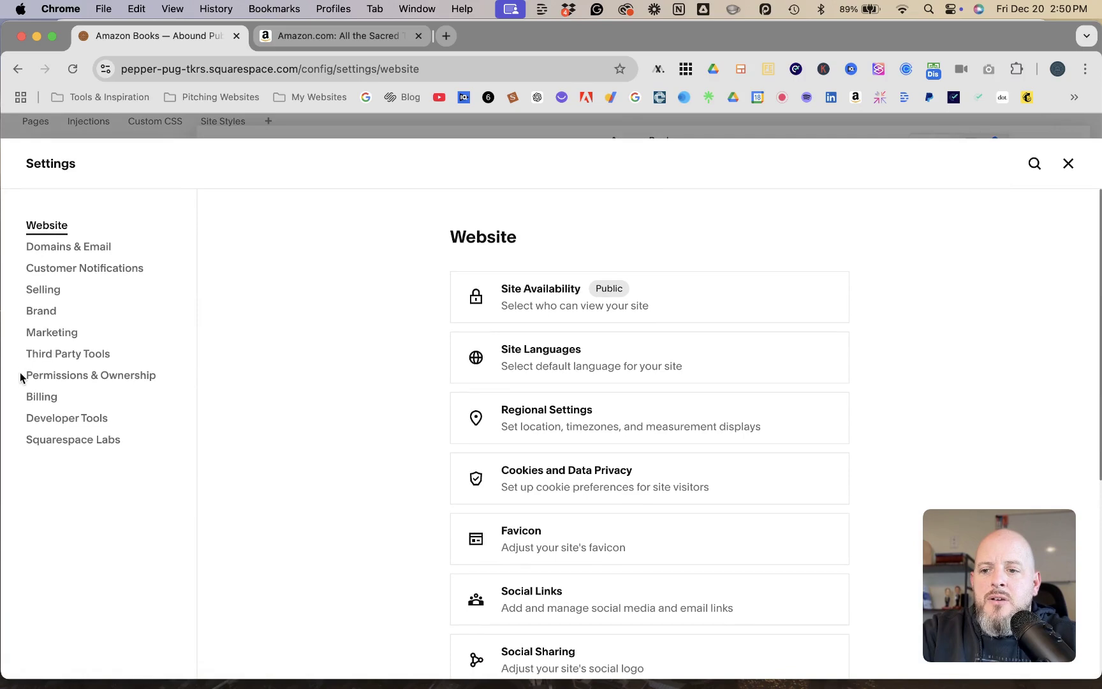
{"action": "left_click", "coordinate": [54, 424]}
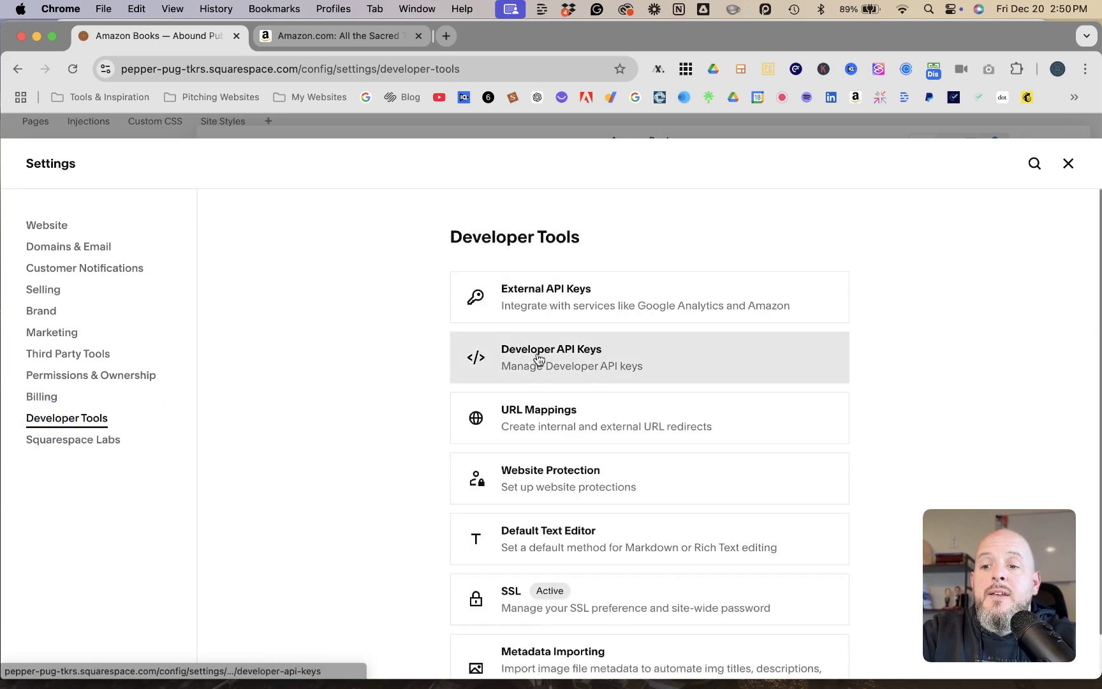
{"action": "left_click", "coordinate": [584, 304]}
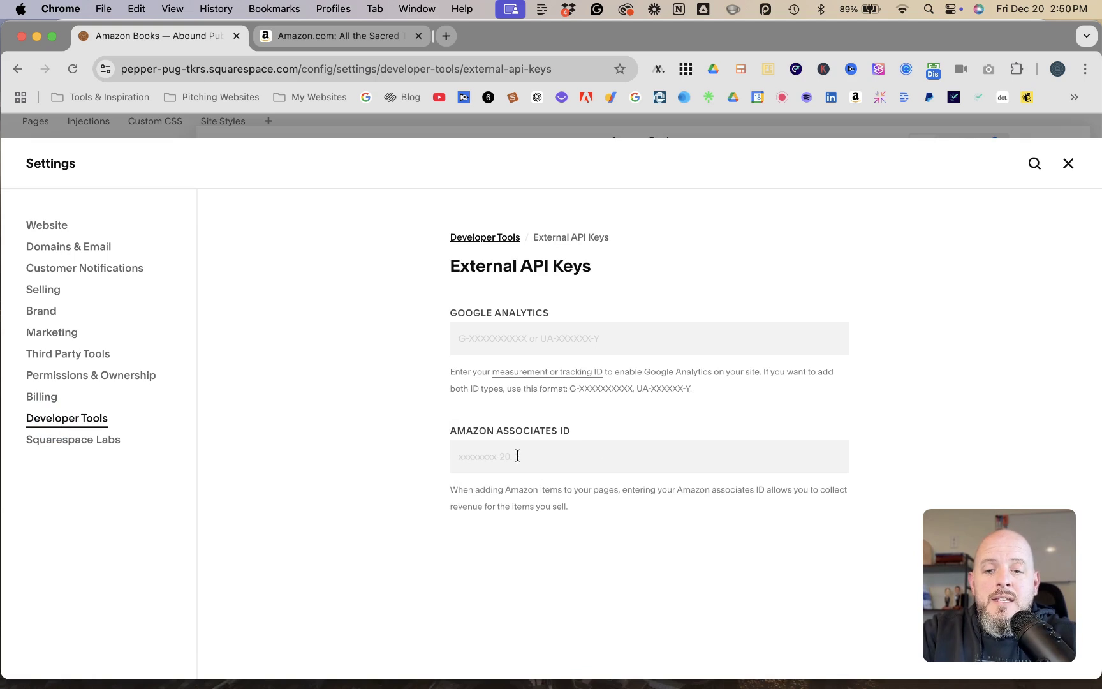
Try a placeholder entry in the Amazon Associates ID field, clear it, and close the settings.
{"action": "left_click", "coordinate": [460, 457]}
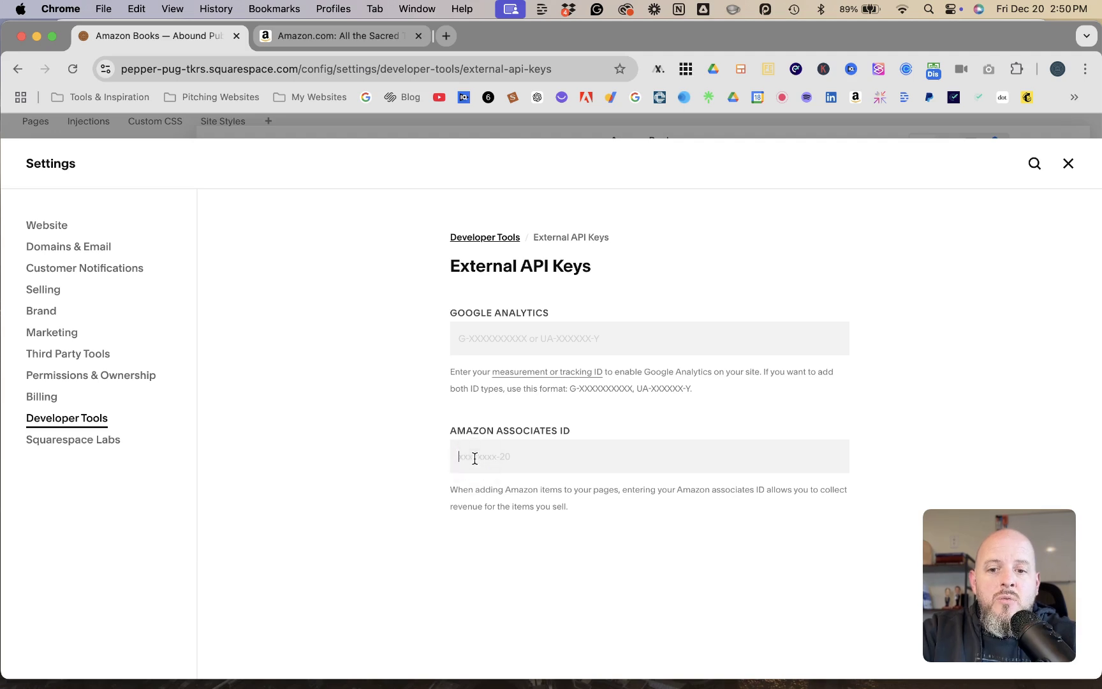
{"action": "type", "text": "t"}
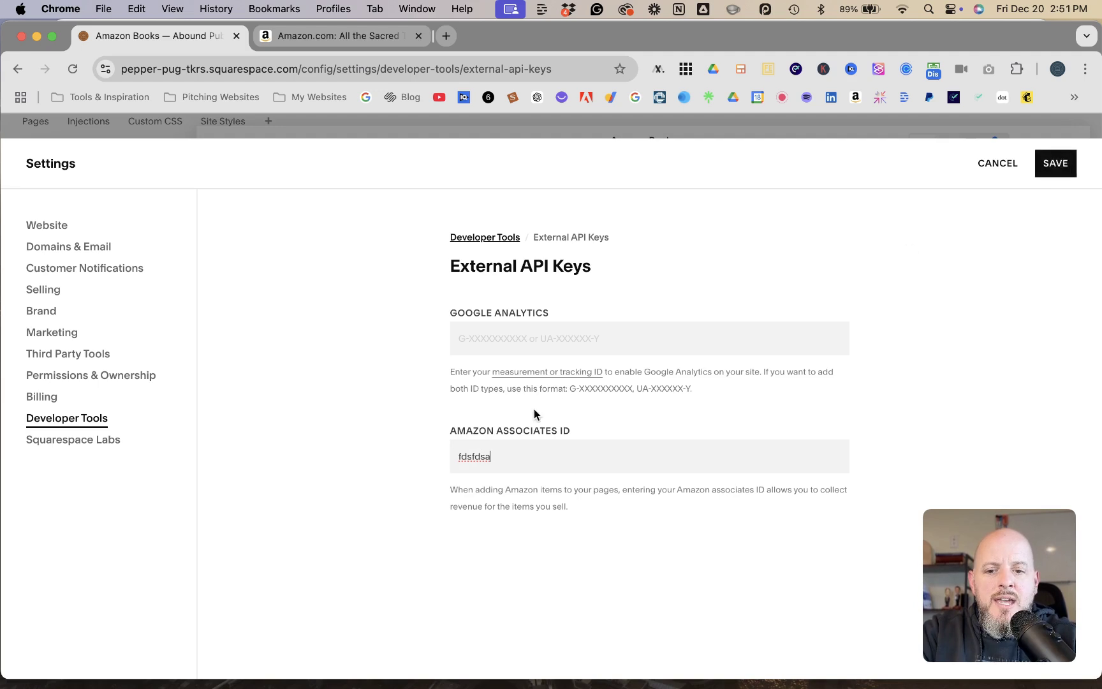
{"action": "left_click_drag", "start_coordinate": [503, 458], "coordinate": [419, 464]}
{"action": "left_click", "coordinate": [503, 465]}
{"action": "left_click_drag", "start_coordinate": [502, 457], "coordinate": [450, 457]}
{"action": "key", "text": "BackSpace"}
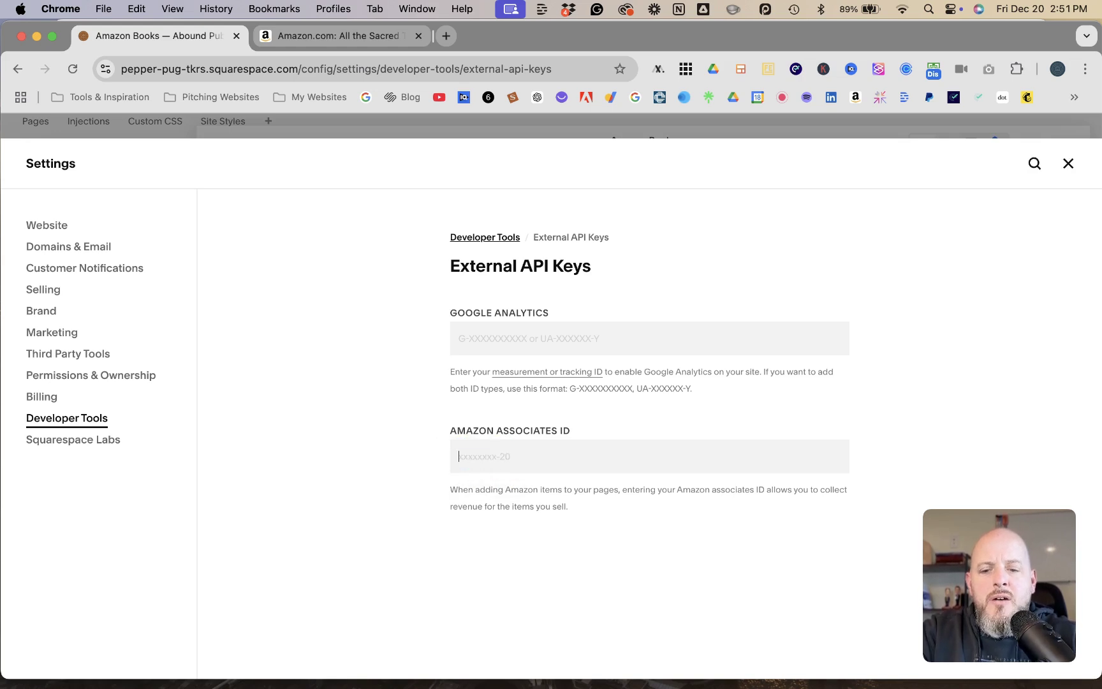
{"action": "left_click", "coordinate": [1068, 163]}
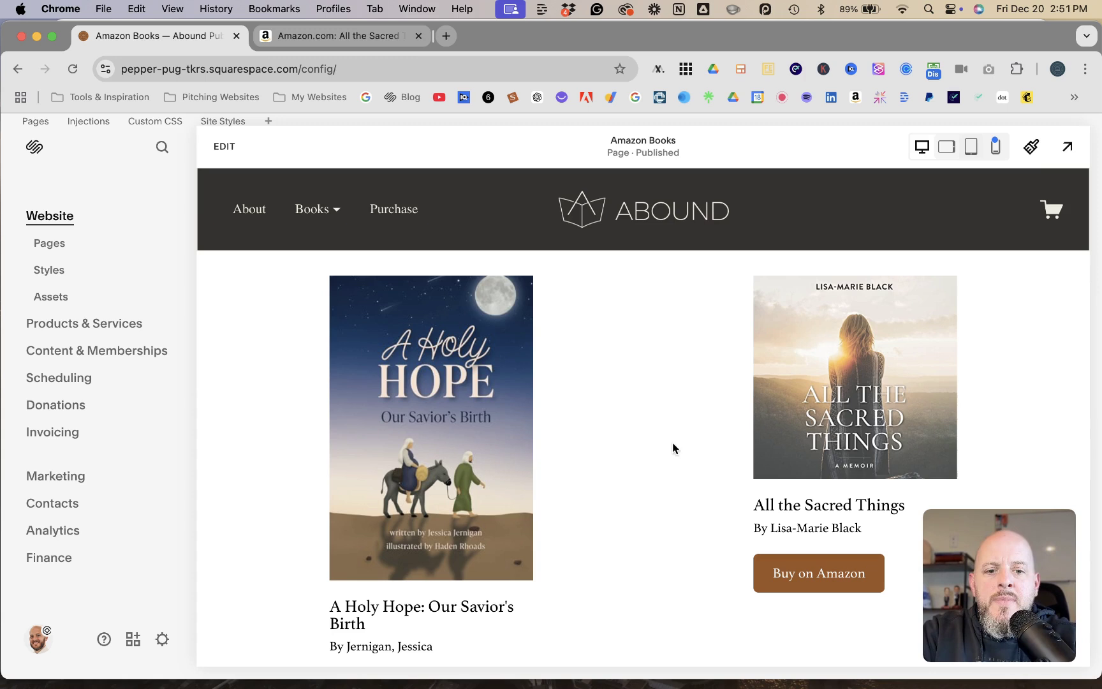
Preview the Amazon Books page full screen and close the All the Sacred Things Amazon page.
{"action": "left_click", "coordinate": [1067, 146]}
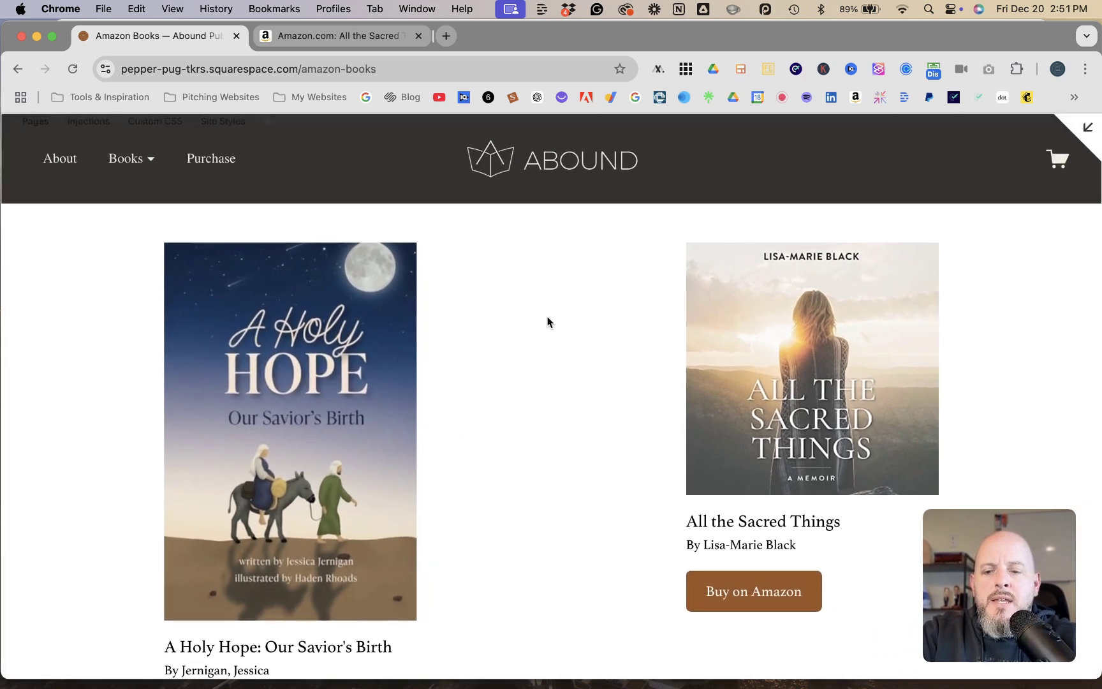
{"action": "scroll", "coordinate": [548, 316], "scroll_direction": "down", "scroll_amount": 3}
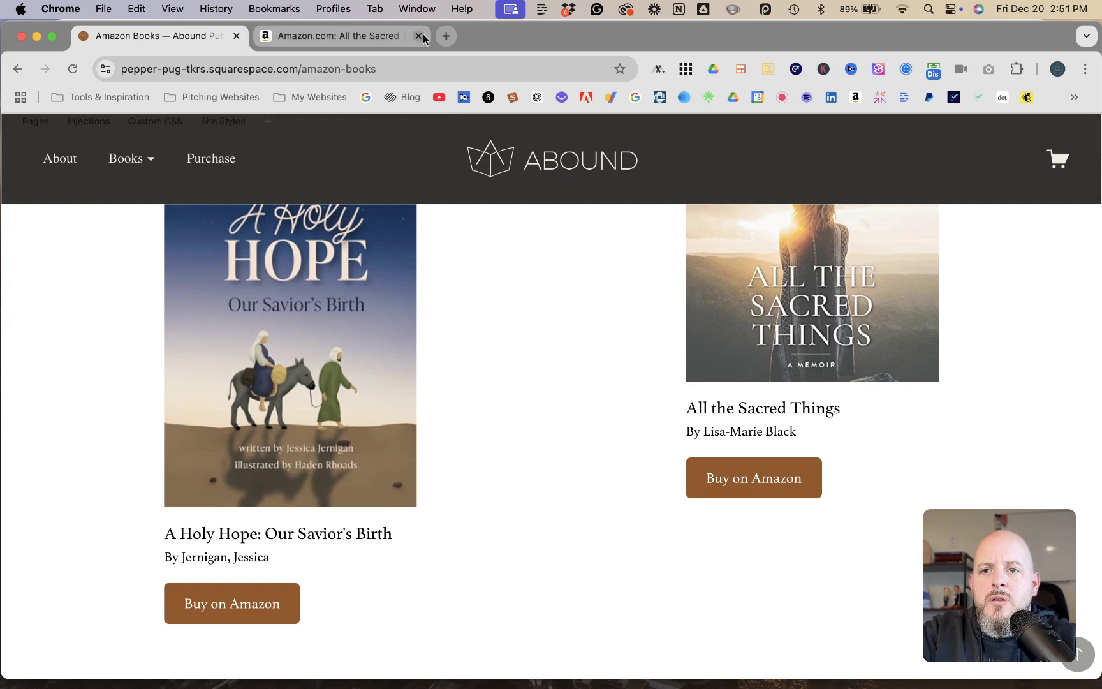
{"action": "left_click", "coordinate": [421, 37]}
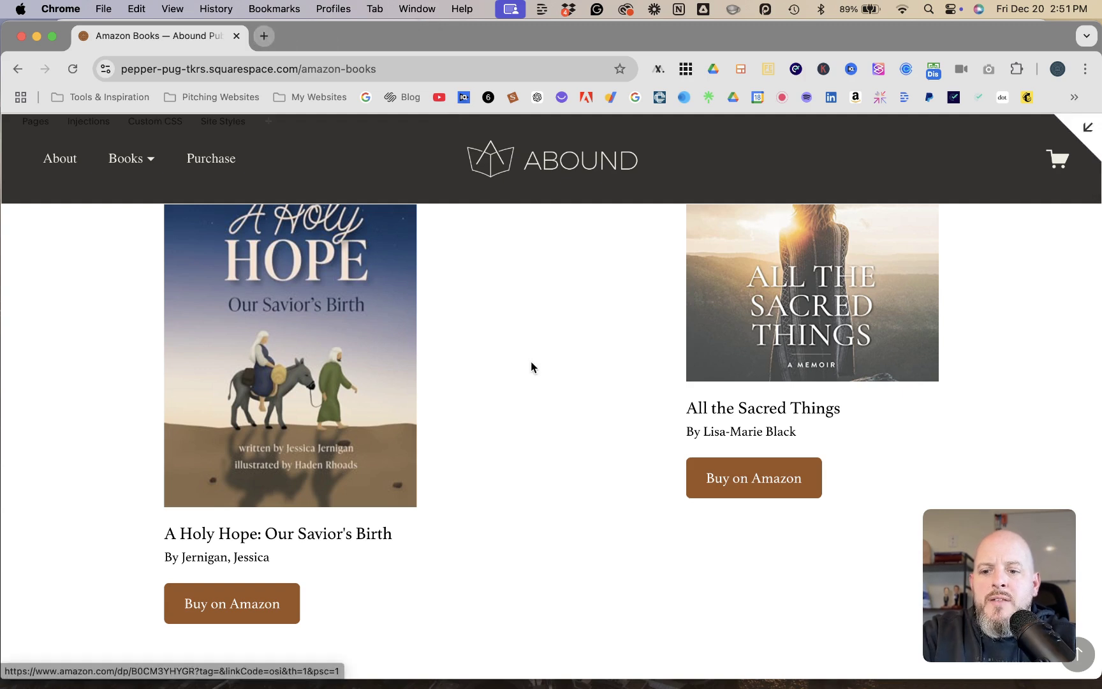
Test the Buy on Amazon link for A Holy Hope, look over its product page, and return to the Squarespace preview.
{"action": "scroll", "coordinate": [531, 367], "scroll_direction": "down", "scroll_amount": 1}
{"action": "left_click", "coordinate": [231, 559]}
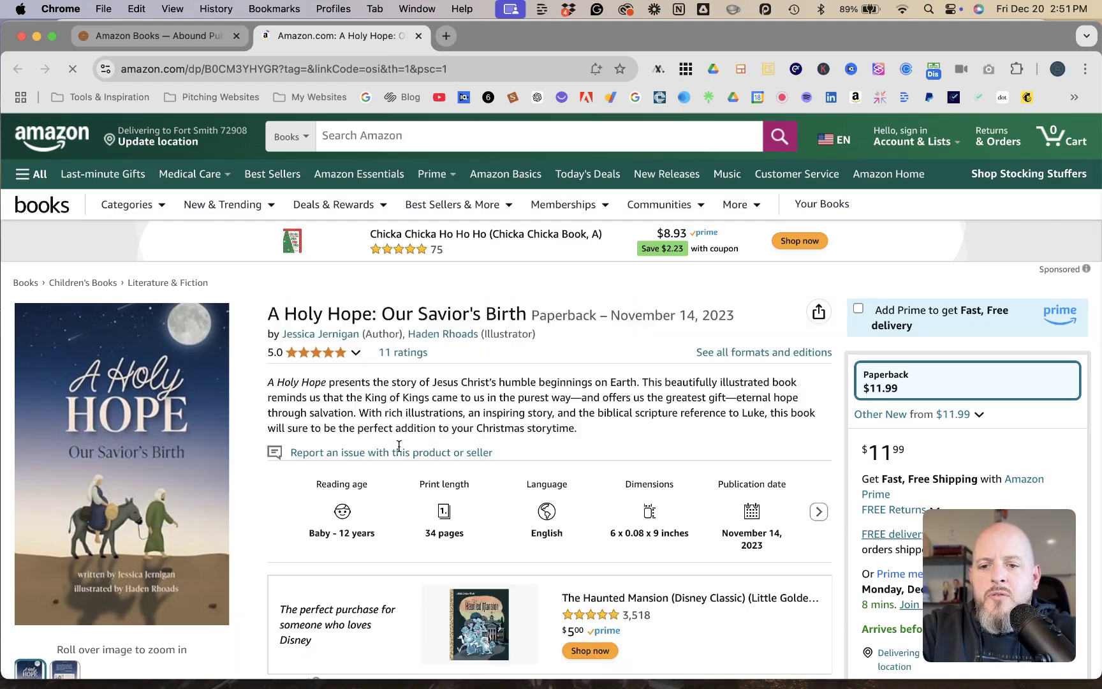
{"action": "scroll", "coordinate": [405, 423], "scroll_direction": "down", "scroll_amount": 3}
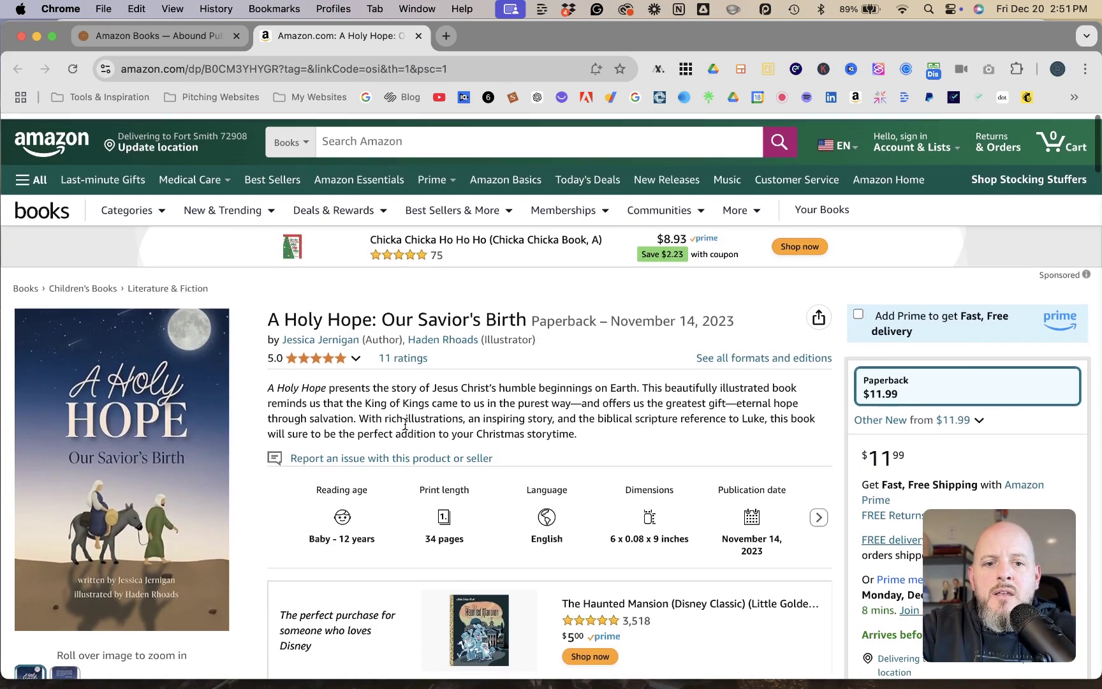
{"action": "scroll", "coordinate": [719, 400], "scroll_direction": "down", "scroll_amount": 6}
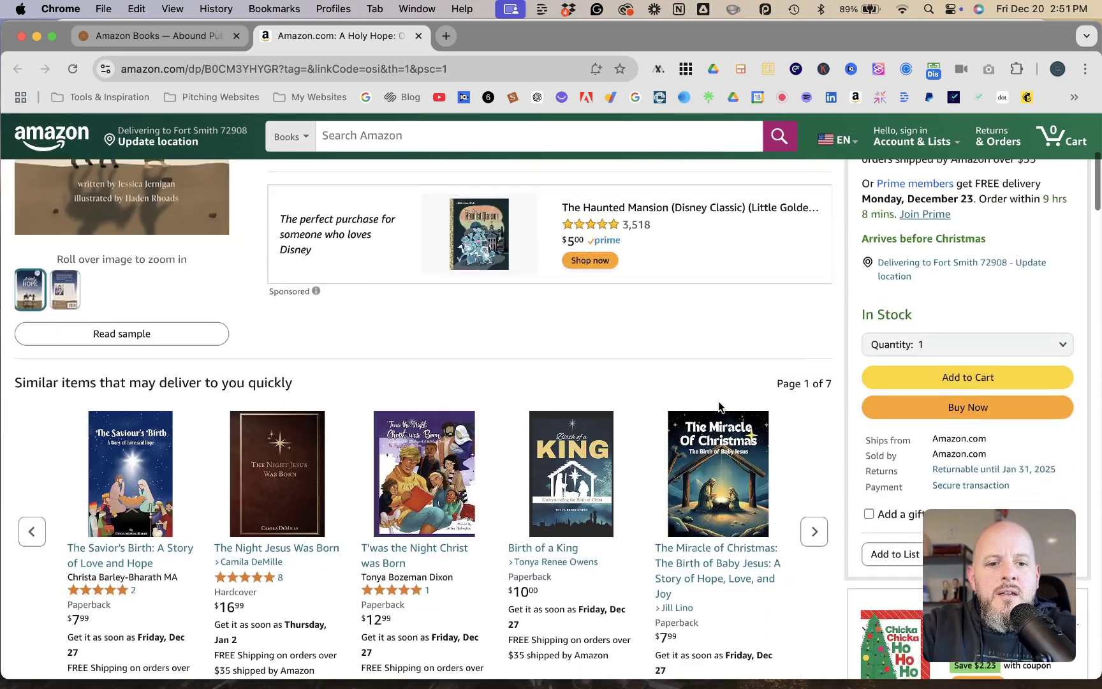
{"action": "scroll", "coordinate": [719, 407], "scroll_direction": "down", "scroll_amount": 1}
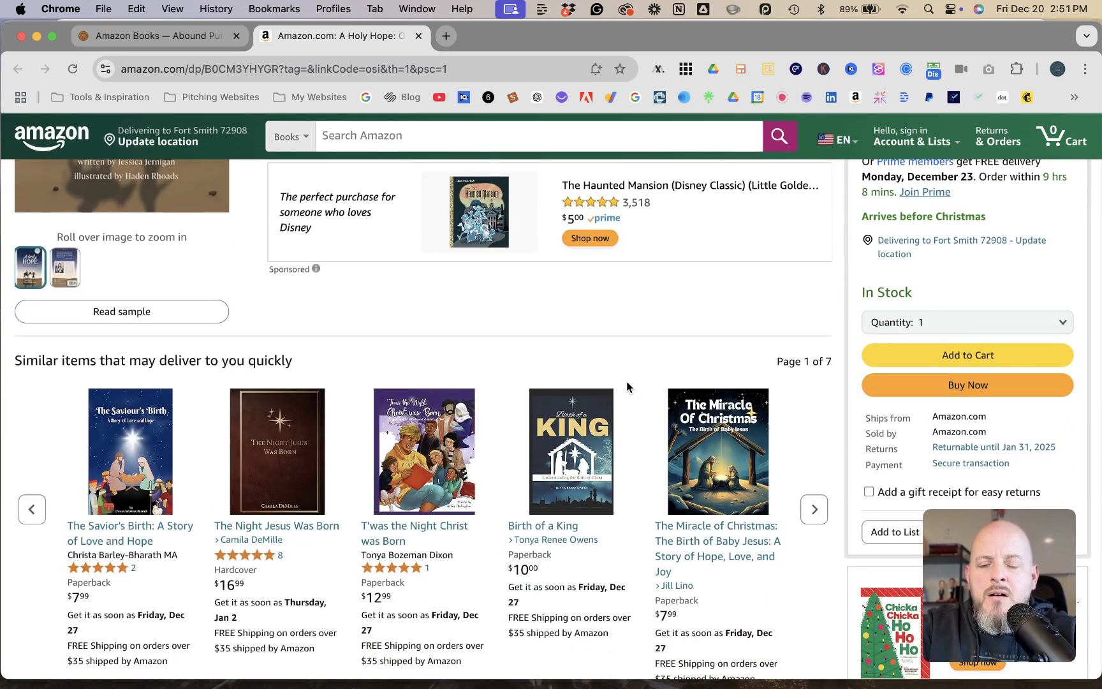
{"action": "scroll", "coordinate": [517, 325], "scroll_direction": "up", "scroll_amount": 7}
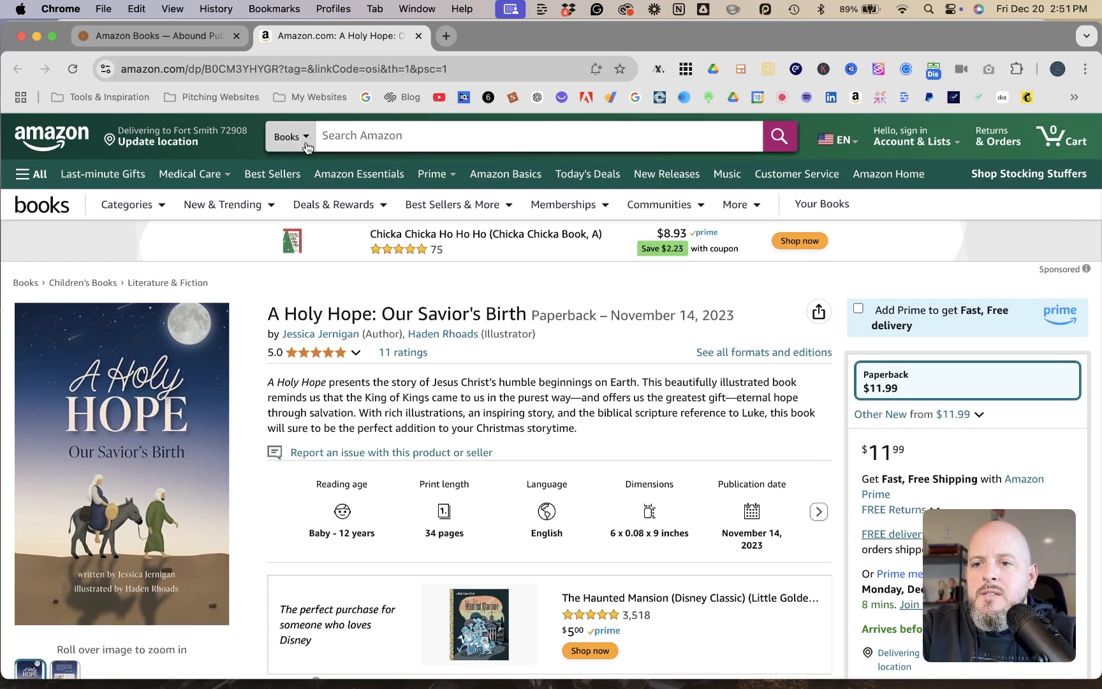
{"action": "left_click", "coordinate": [167, 32]}
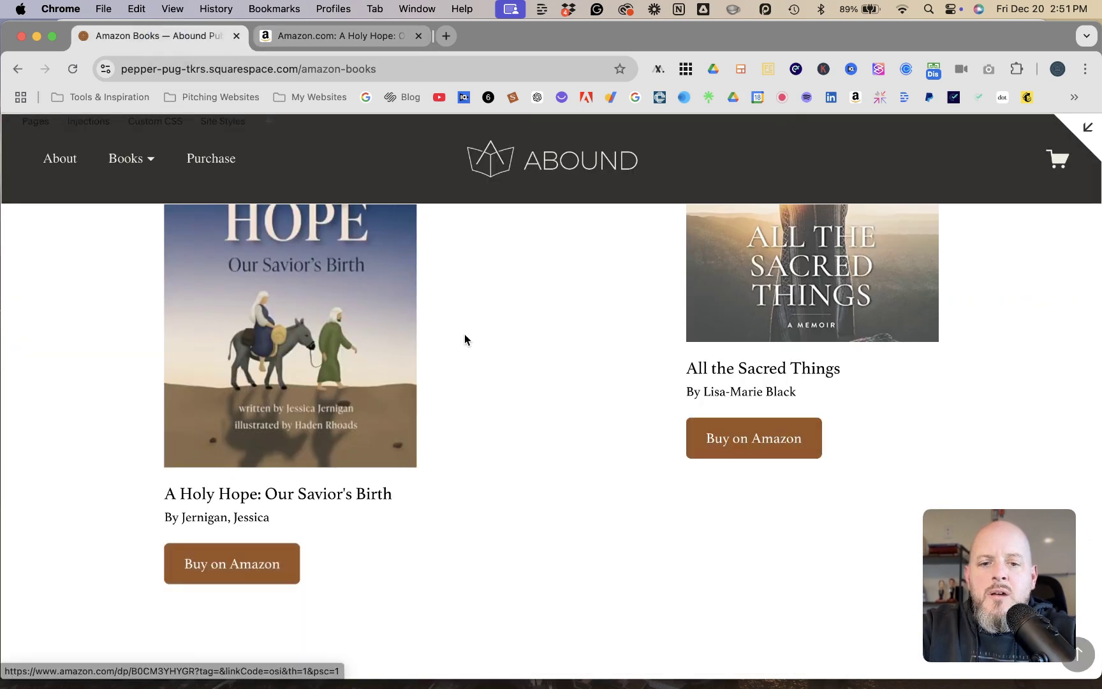
{"action": "scroll", "coordinate": [465, 339], "scroll_direction": "up", "scroll_amount": 3}
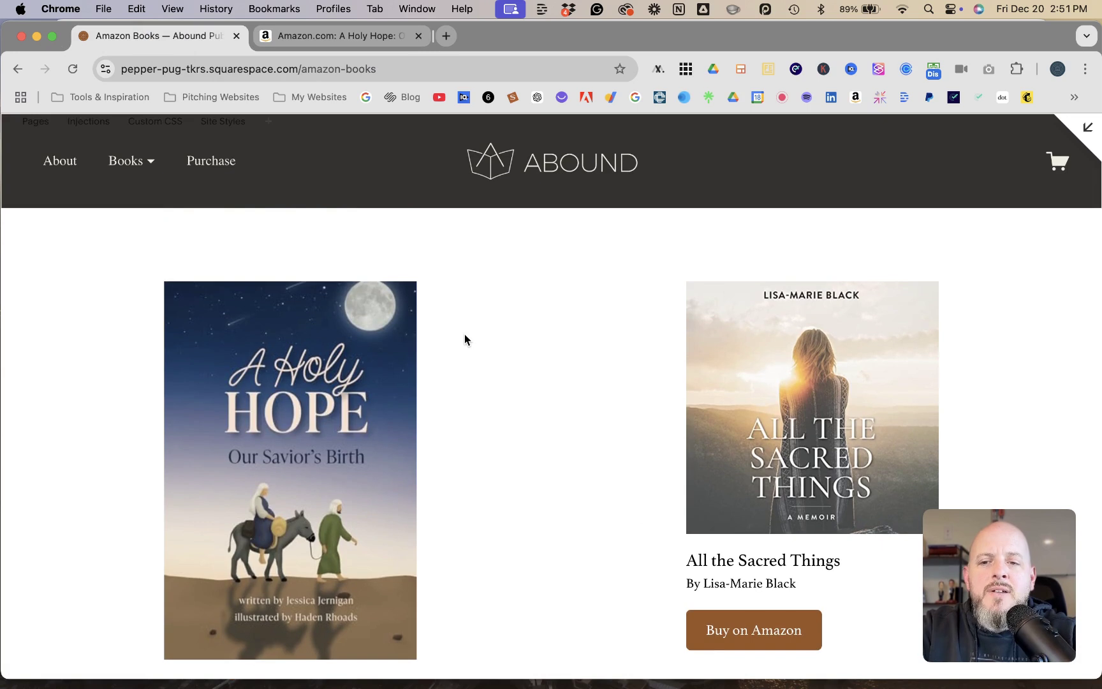